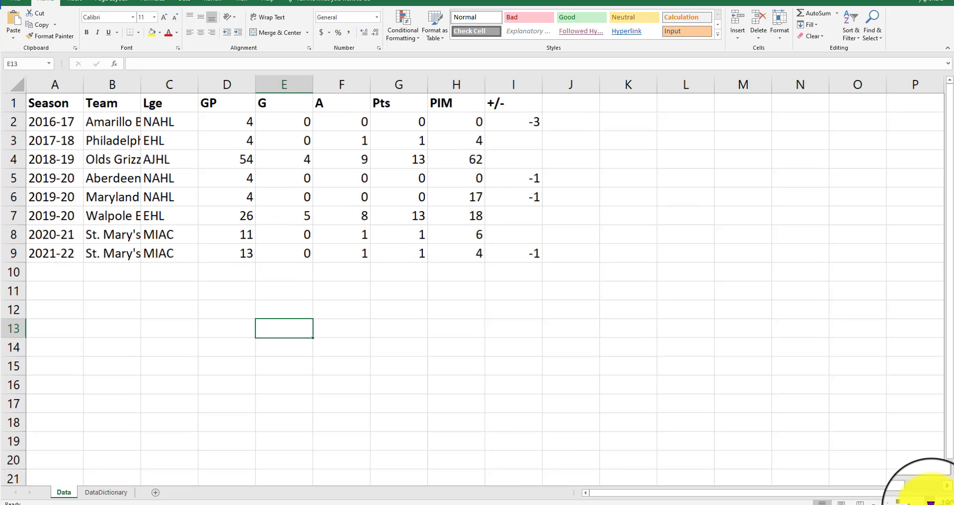
- Fit all column widths on the Data sheet to their contents so the full team names can be read
left_click(929, 501)
left_click(929, 501)
left_click(530, 383)
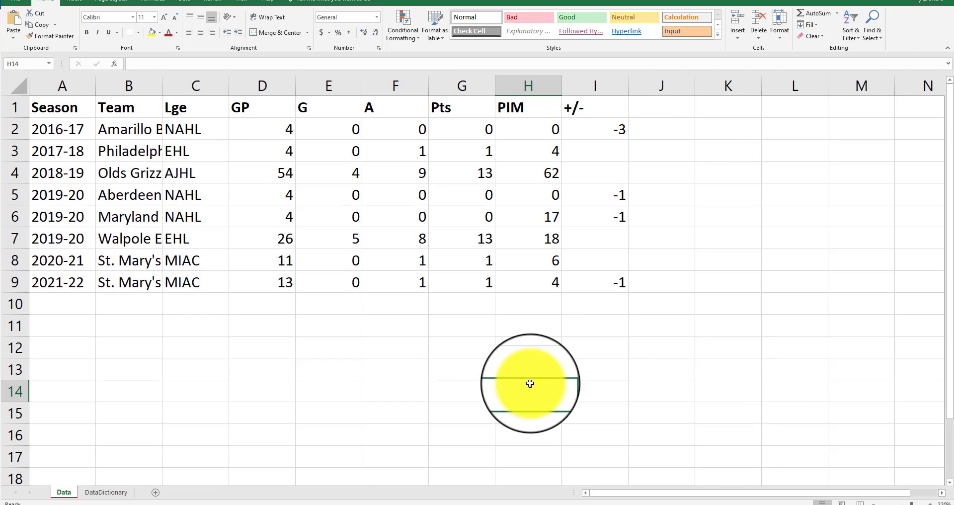
left_click(14, 90)
double_click(95, 85)
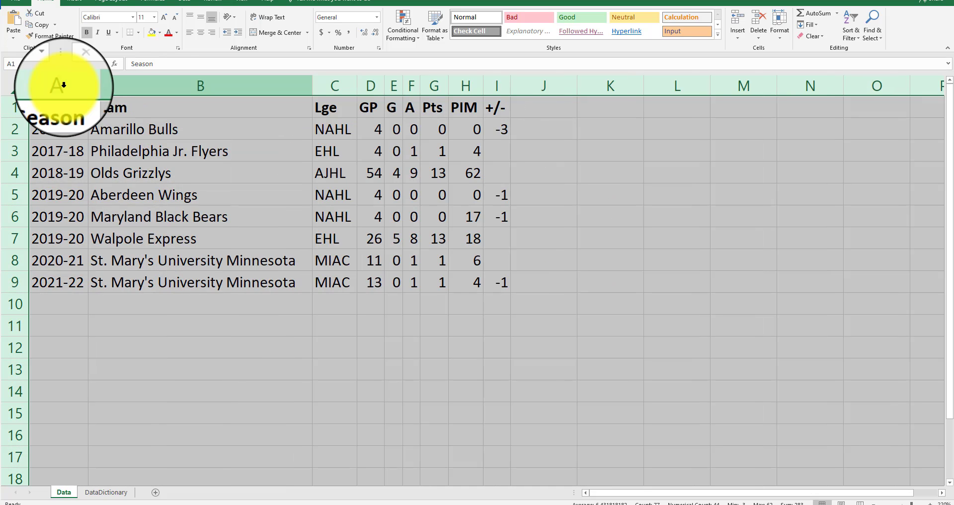
left_click(197, 327)
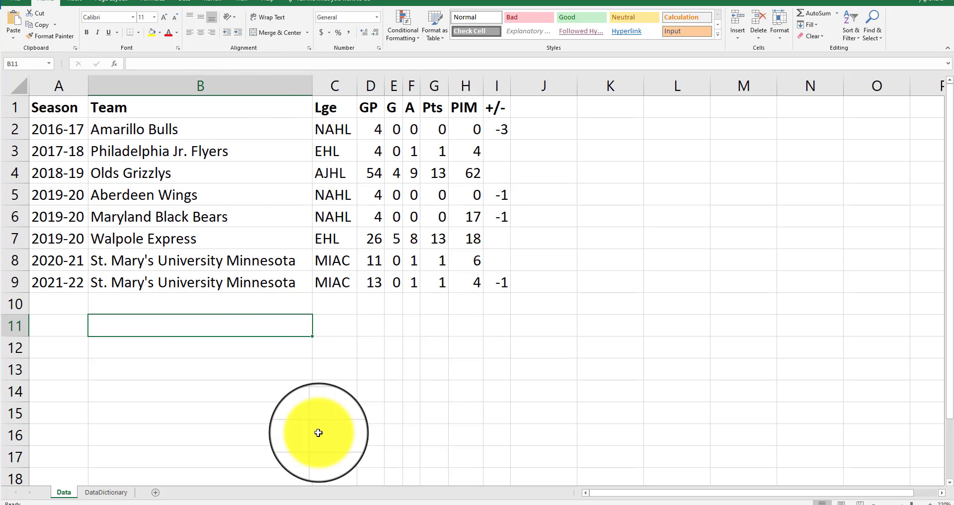
- Open the DataDictionary sheet and enlarge its display to 210%
left_click(415, 370)
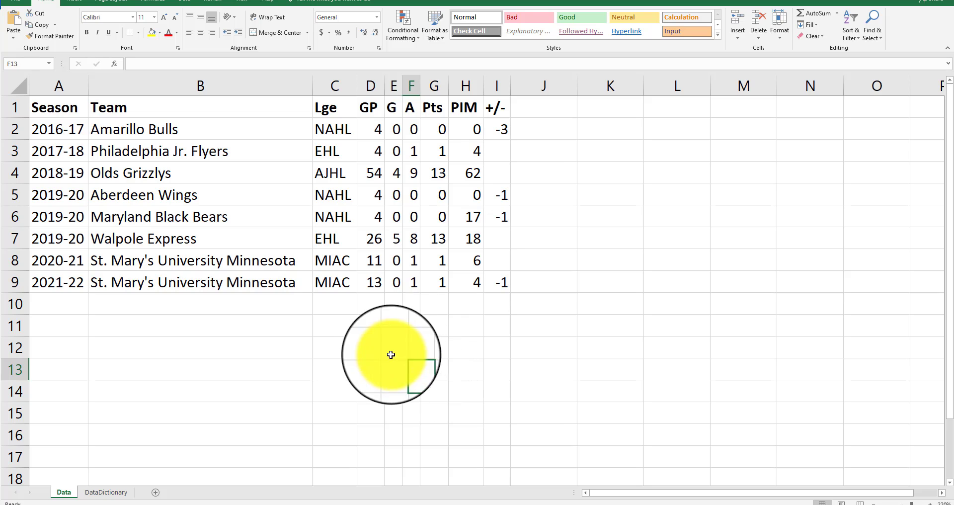
left_click(371, 354)
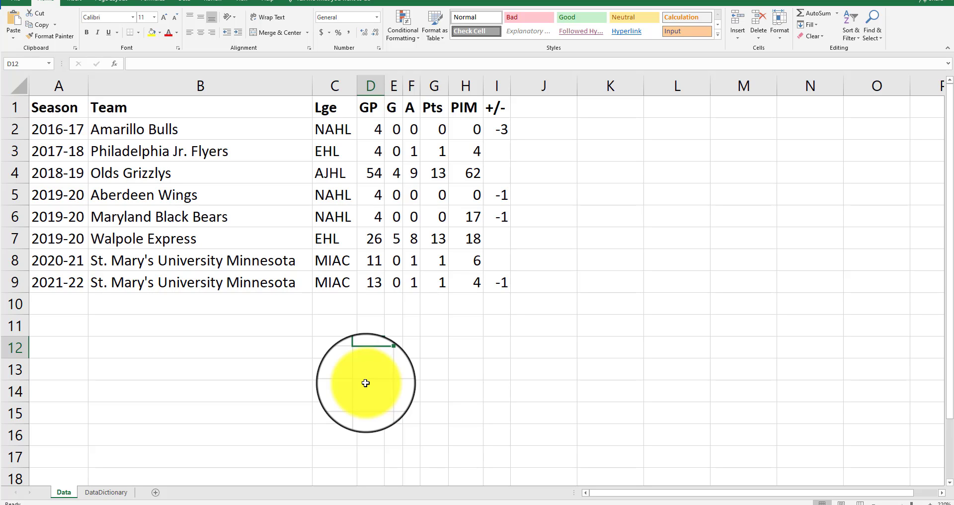
left_click(109, 491)
left_click(155, 241)
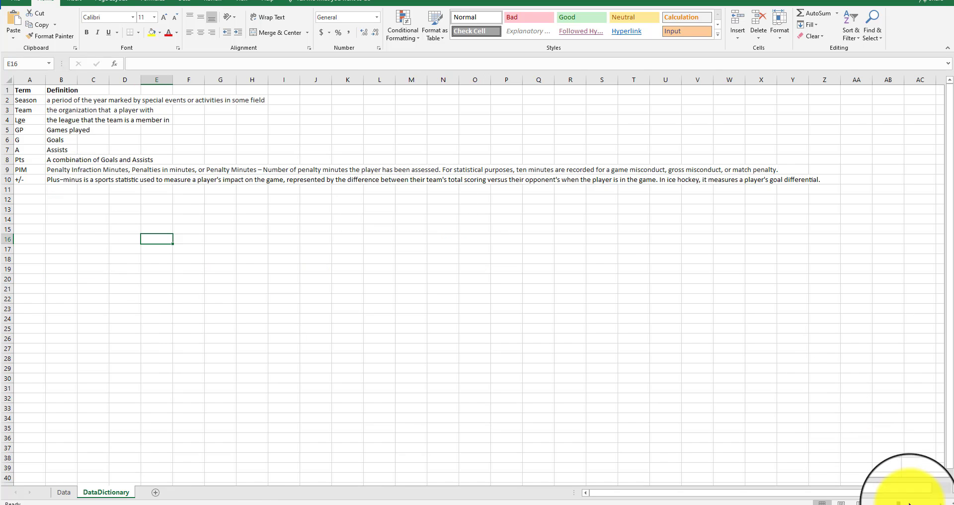
left_click(929, 504)
left_click(928, 504)
left_click(928, 503)
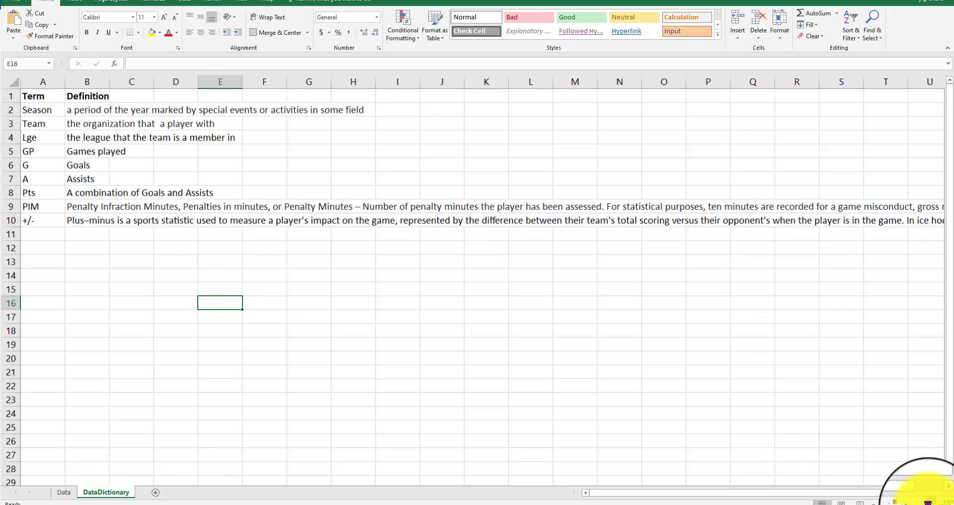
left_click(928, 504)
left_click(928, 504)
left_click(928, 504)
left_click(928, 504)
left_click(928, 504)
left_click(928, 503)
left_click(413, 334)
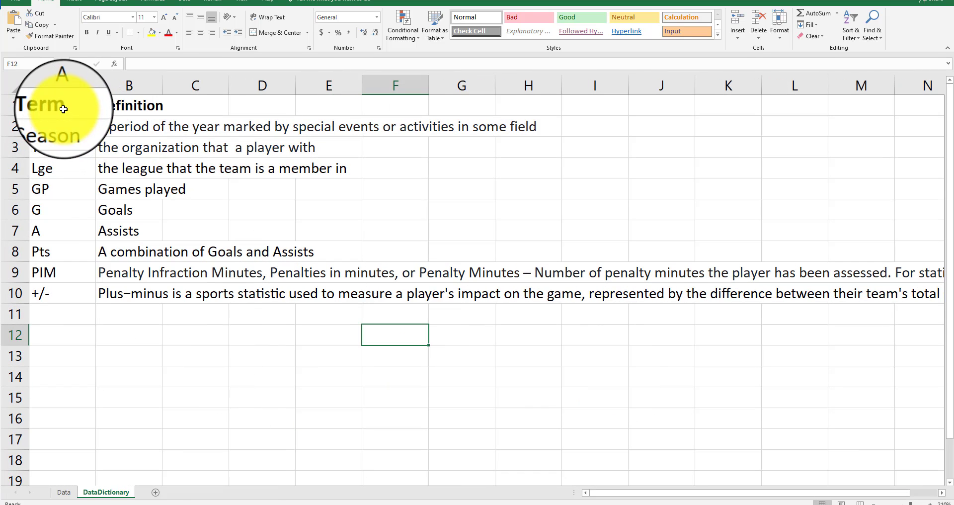
- Examine the Term and Definition columns of the data dictionary, from Season through +/-
left_click_drag(64, 109, 32, 302)
left_click(139, 92)
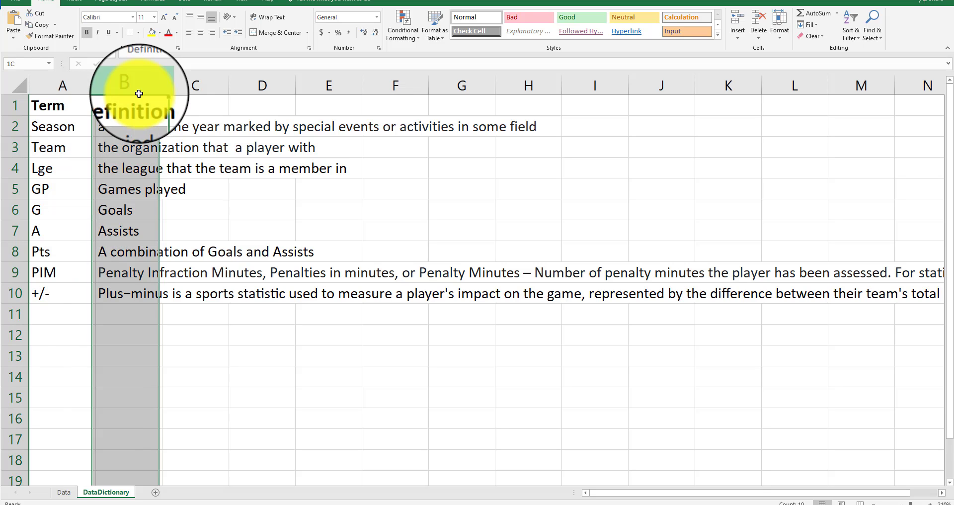
left_click_drag(128, 103, 108, 285)
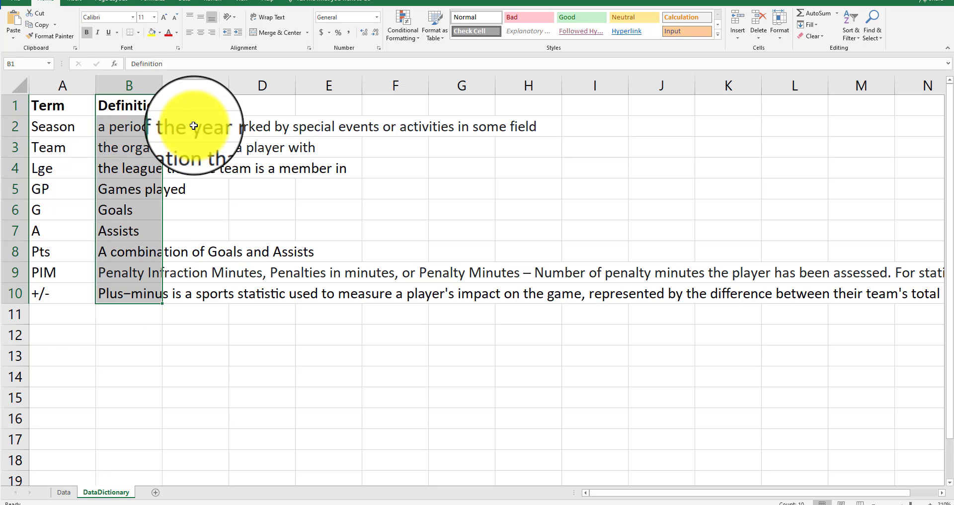
left_click(196, 109)
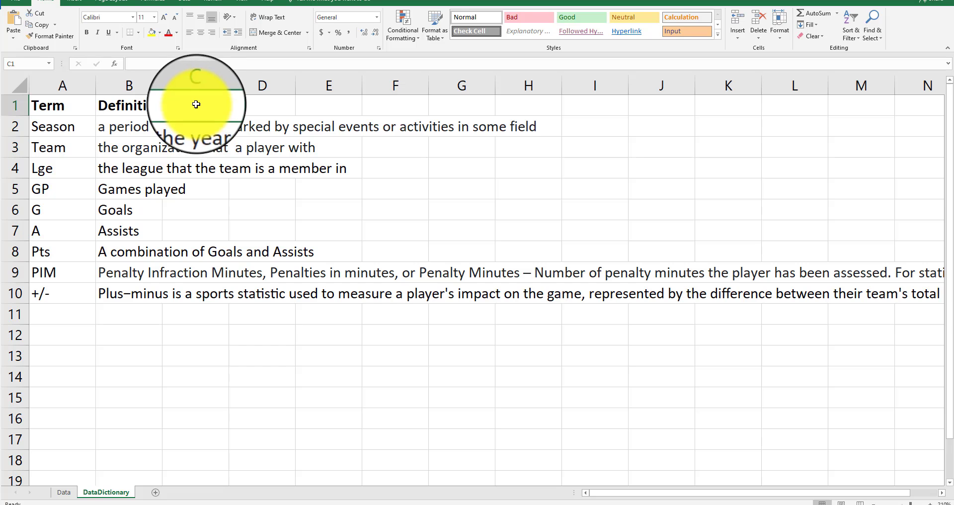
left_click_drag(196, 108, 179, 288)
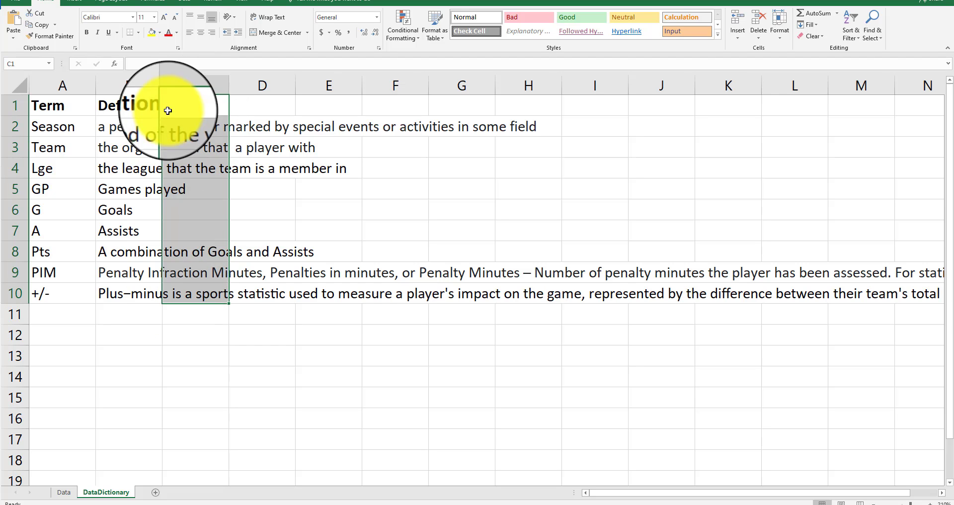
left_click_drag(179, 107, 181, 128)
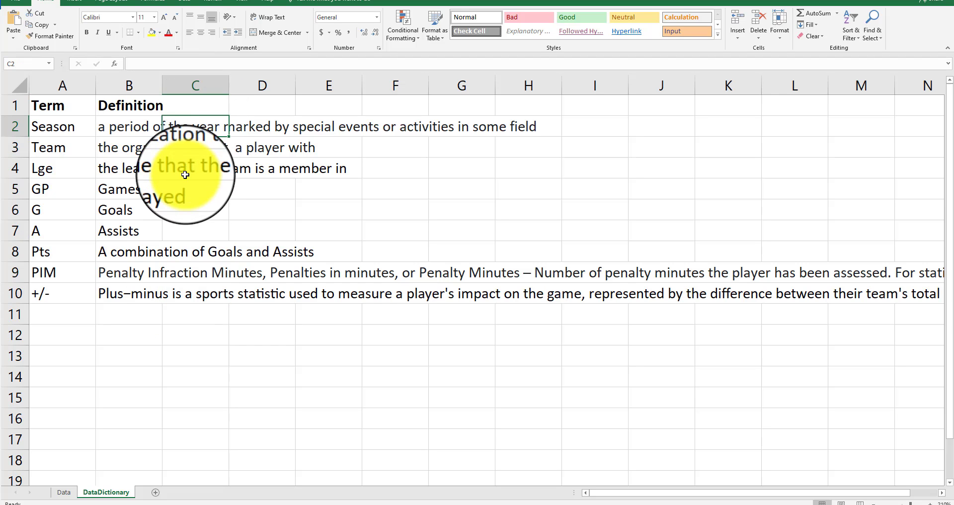
left_click(197, 197)
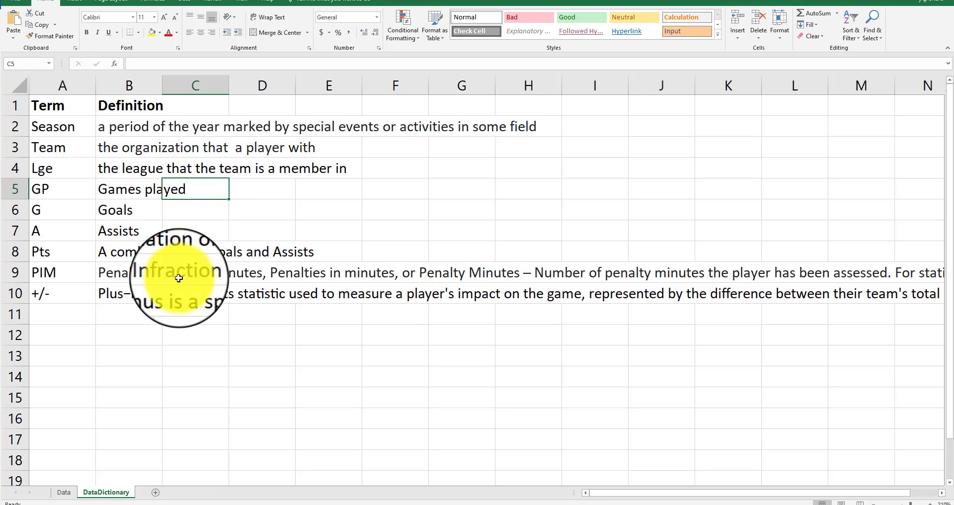
left_click(194, 294)
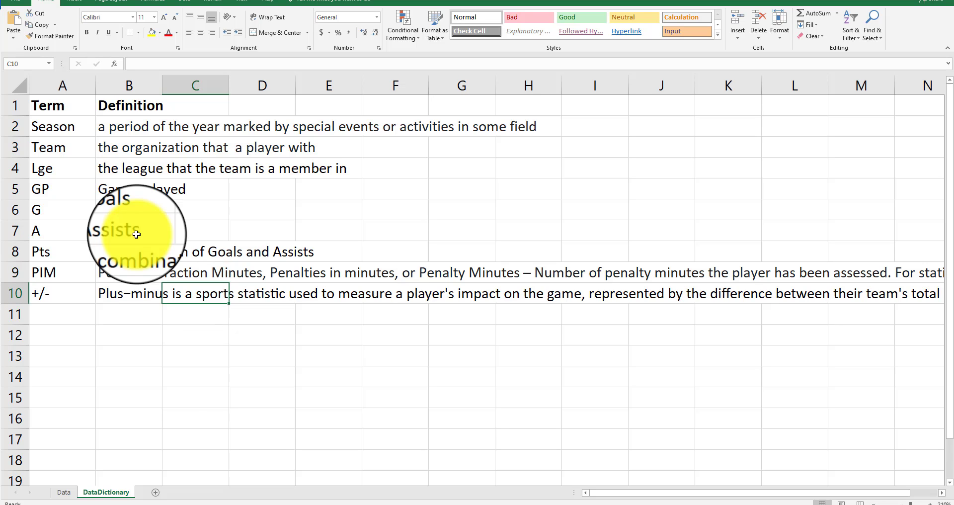
left_click(263, 102)
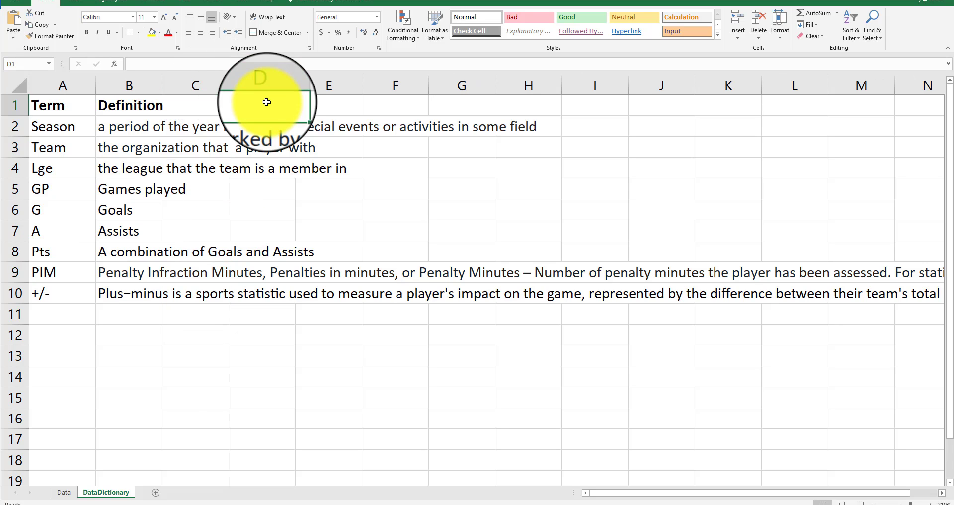
left_click(269, 281)
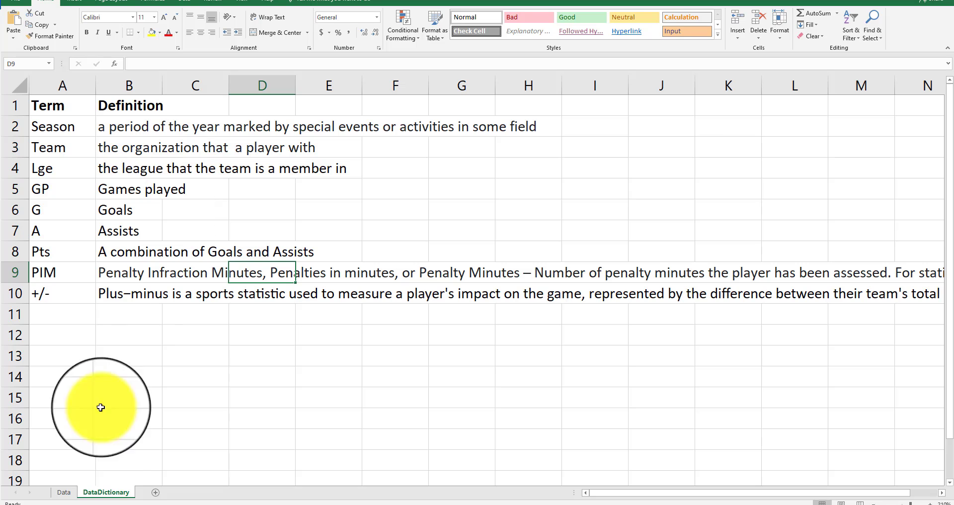
- Return to the Data sheet and examine the Season column, the header row and the records in rows 2 to 9
left_click(72, 491)
left_click(239, 362)
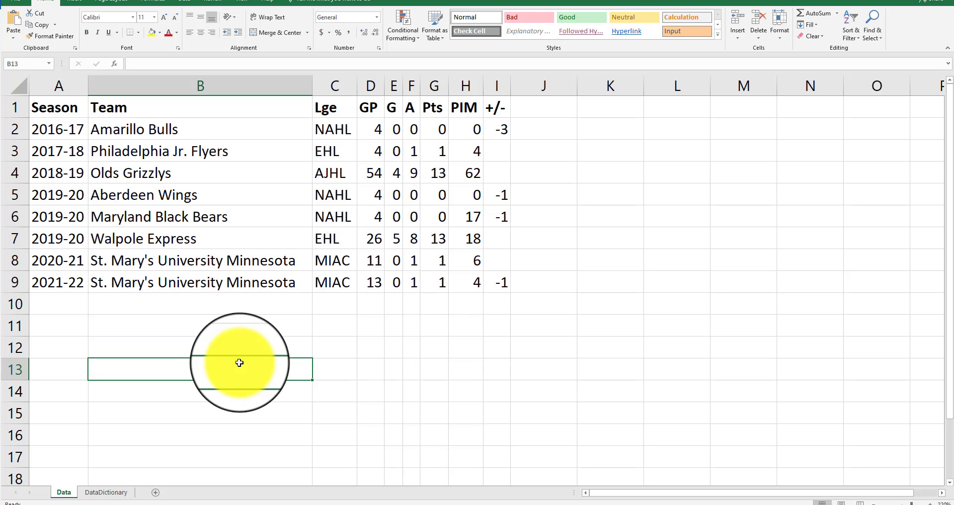
left_click_drag(50, 129, 50, 283)
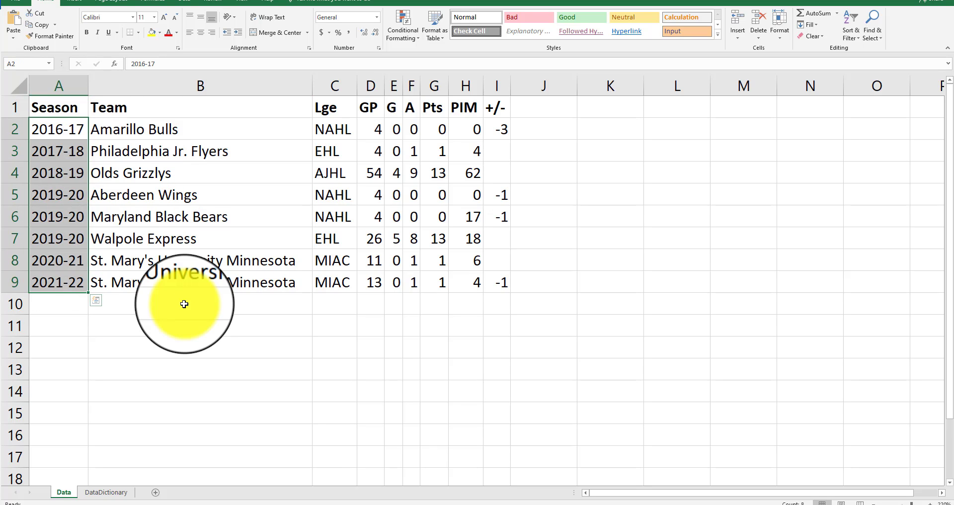
left_click(15, 107)
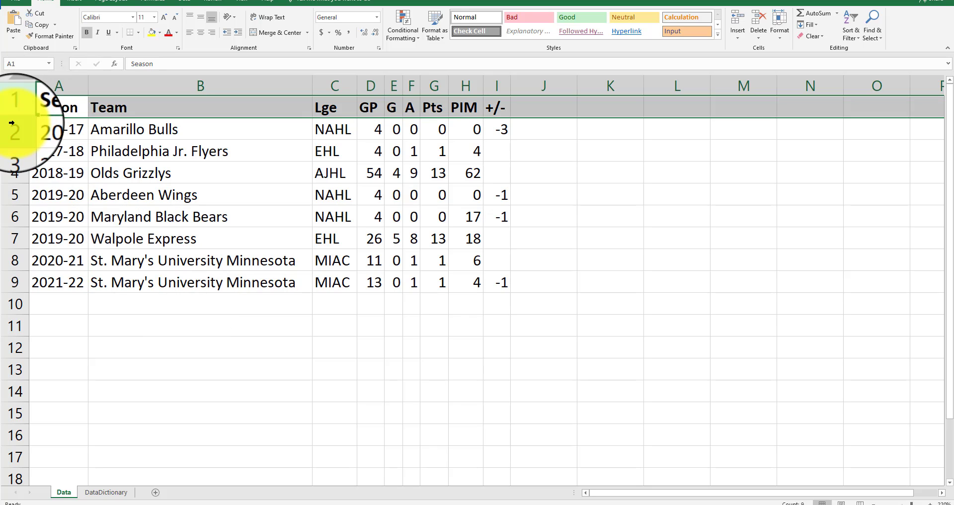
left_click_drag(11, 123, 19, 278)
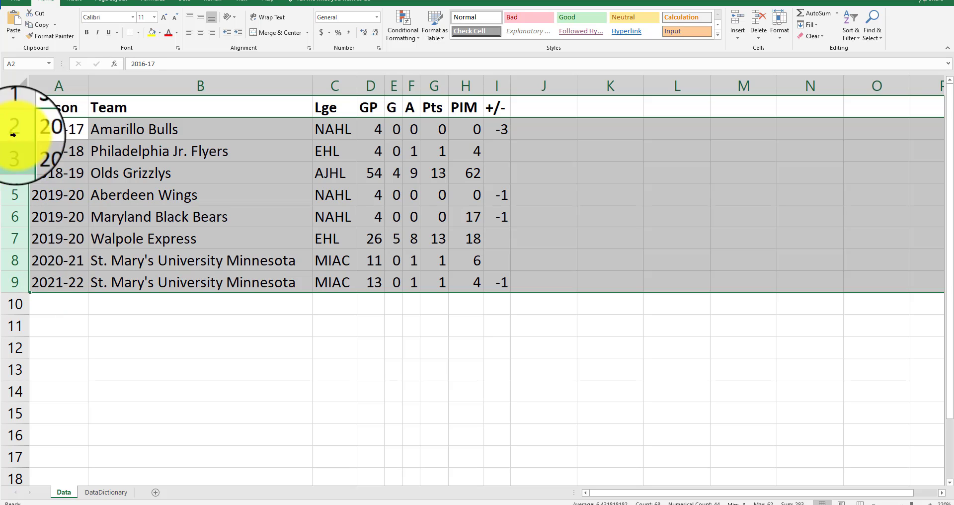
left_click(17, 105)
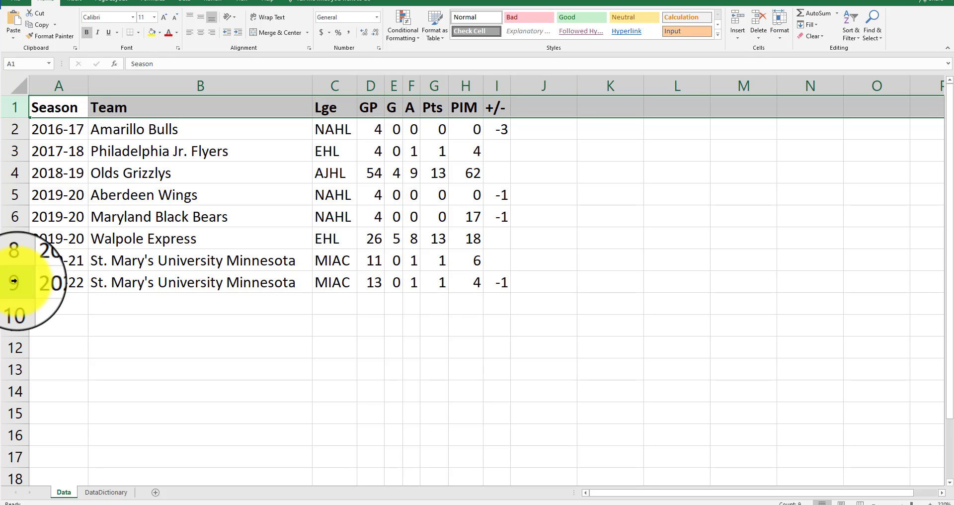
left_click_drag(14, 281, 14, 132)
left_click(121, 354)
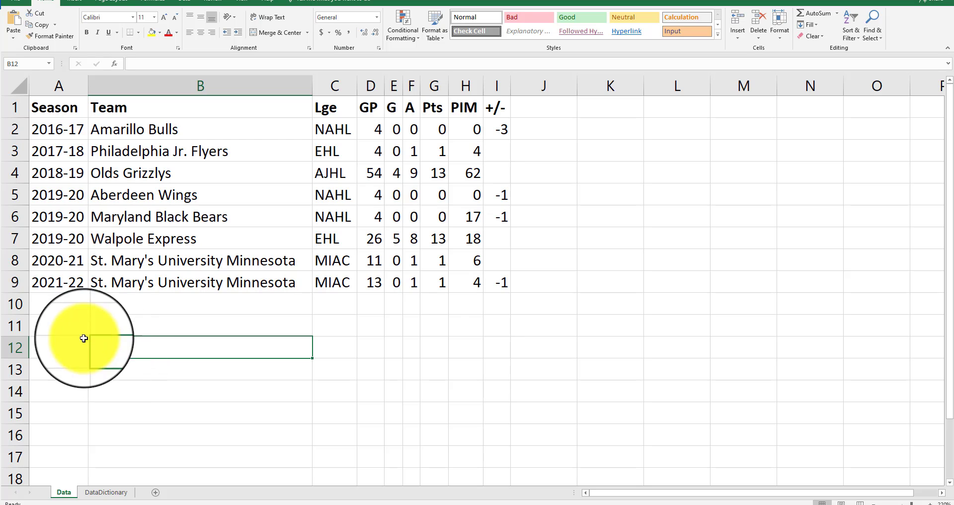
left_click(69, 328)
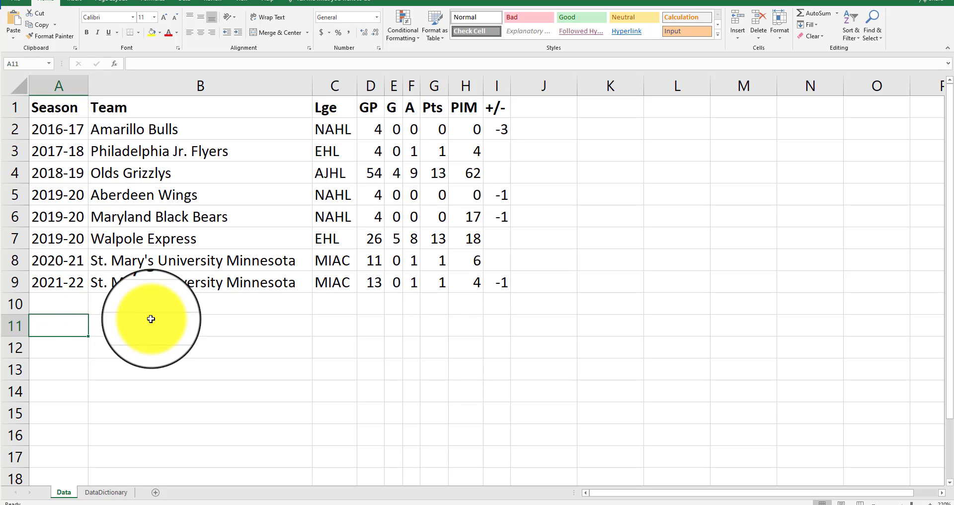
left_click(323, 320)
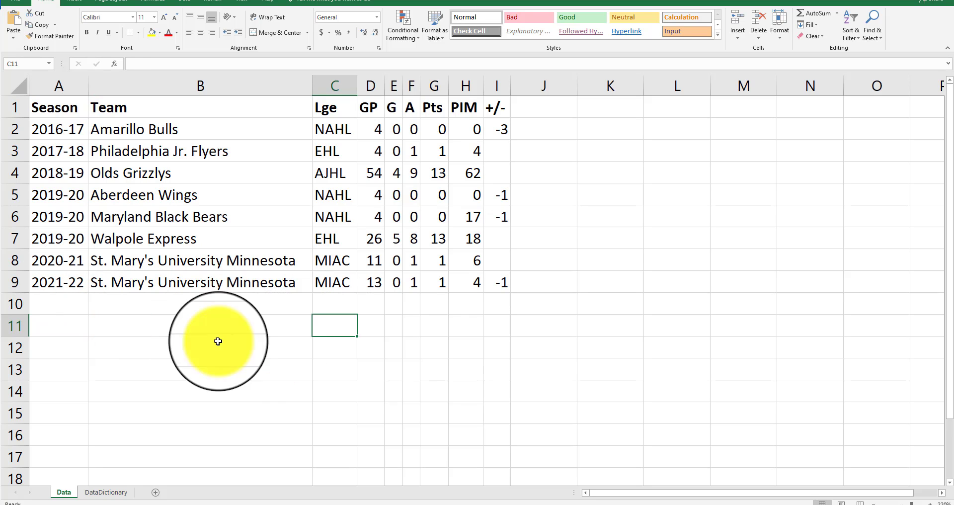
left_click(70, 330)
type("=COU")
key("Escape")
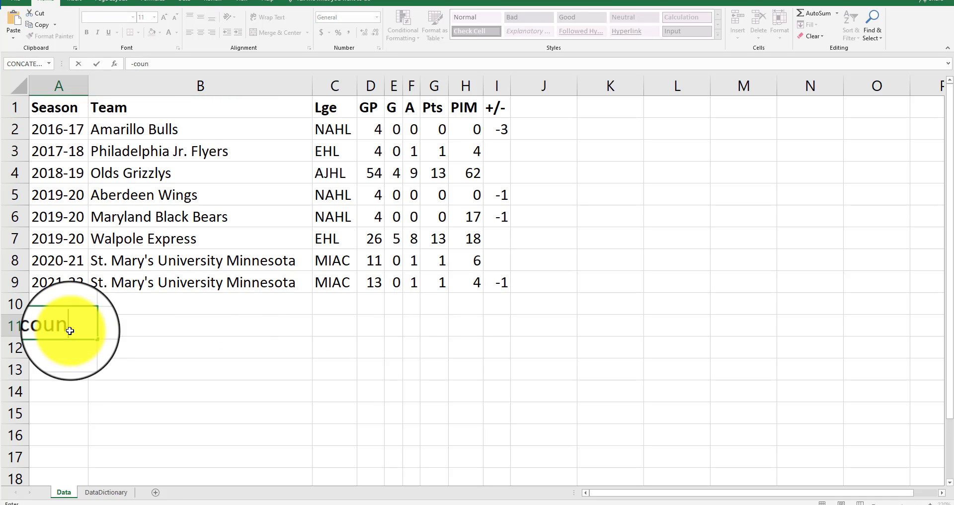
key("Escape")
- Enter a COUNT formula for the seasons in A2:A9 in cell A11 and review it
type("=count")
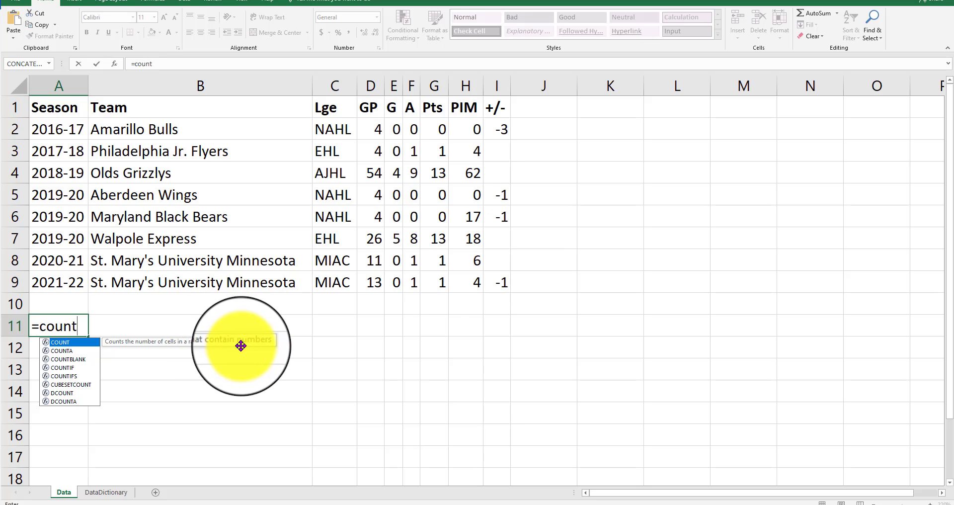
type("(")
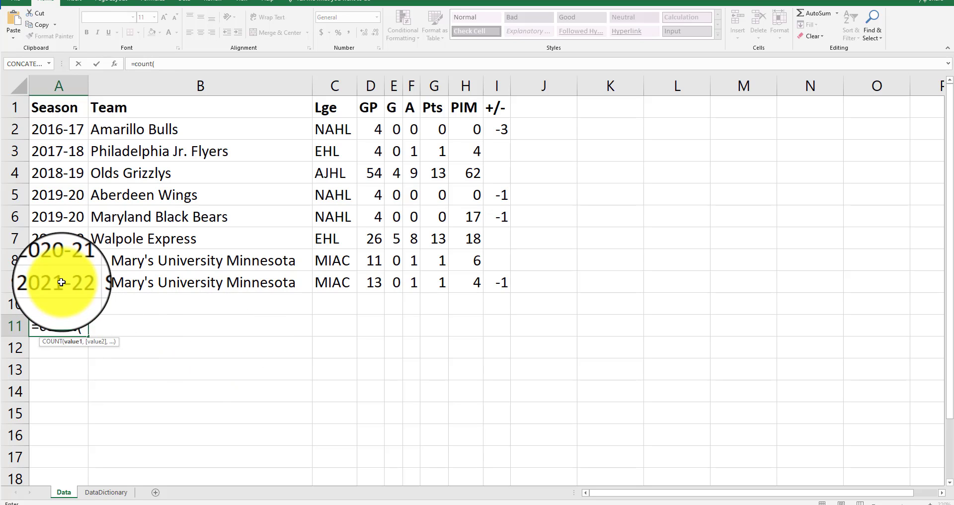
left_click_drag(59, 282, 60, 137)
key("Return")
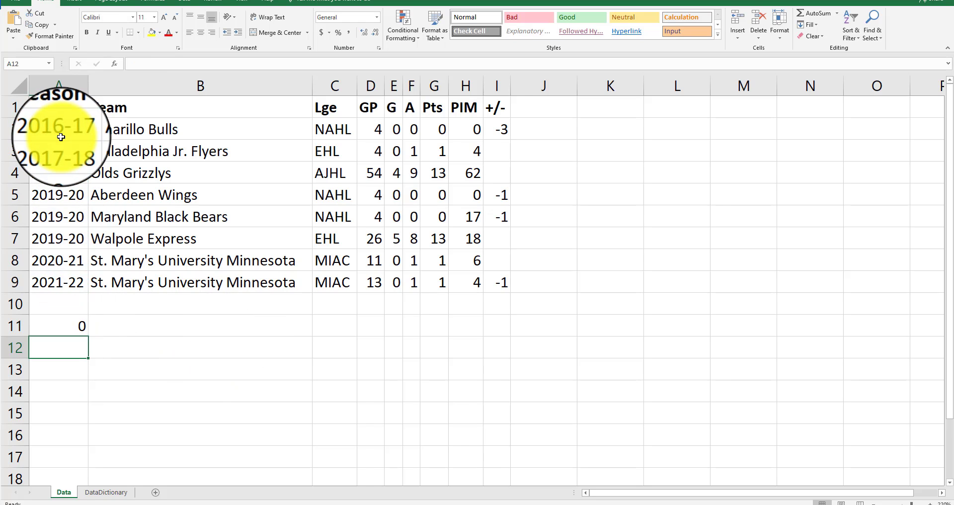
key("Up")
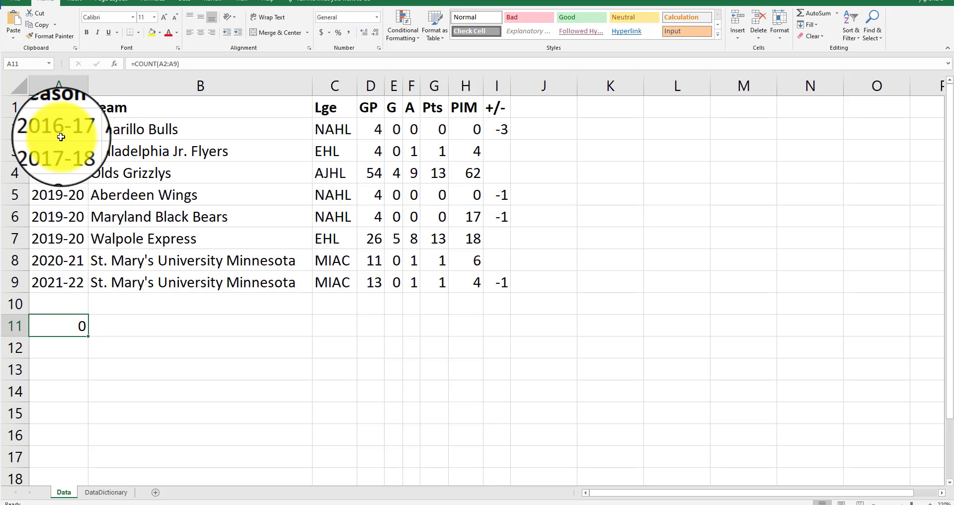
- Replace the formula in A11 with a COUNTA formula over the seasons in A2:A9
left_click(61, 134)
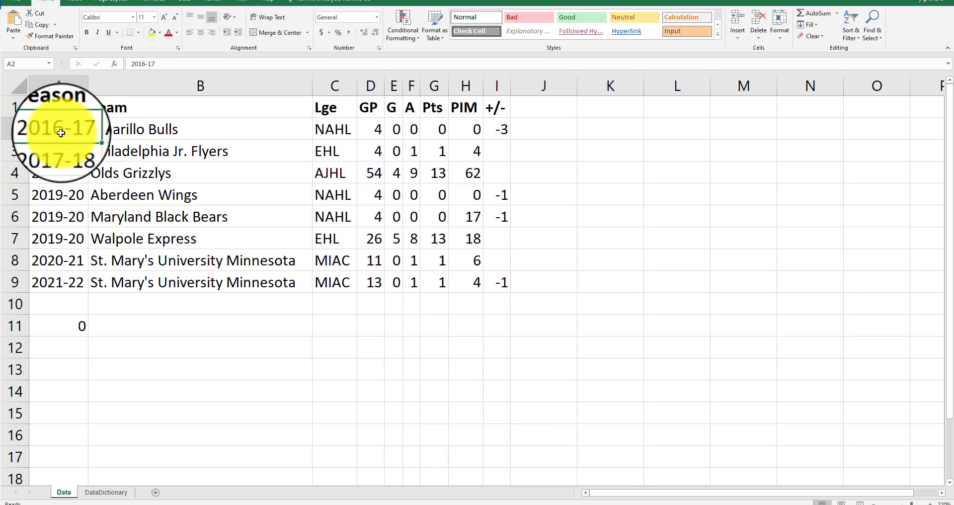
left_click_drag(60, 133, 52, 281)
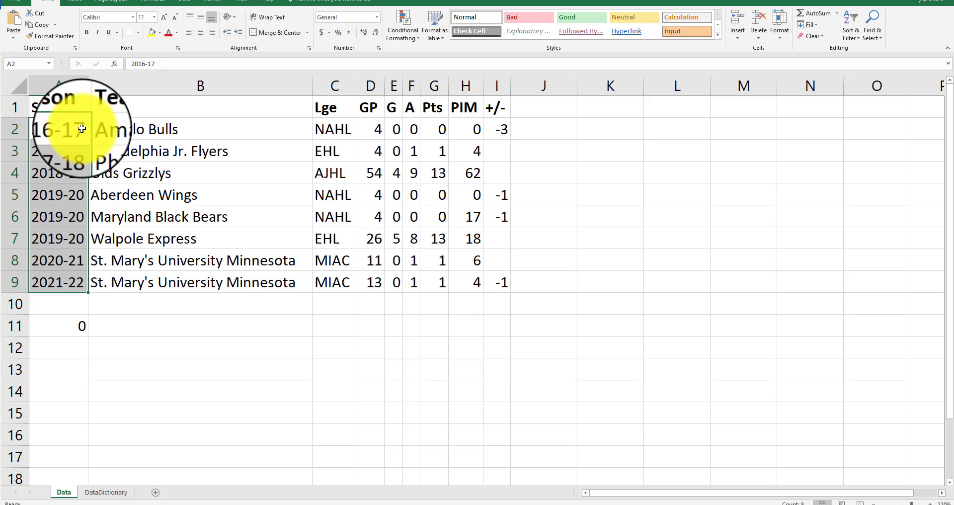
left_click(67, 130)
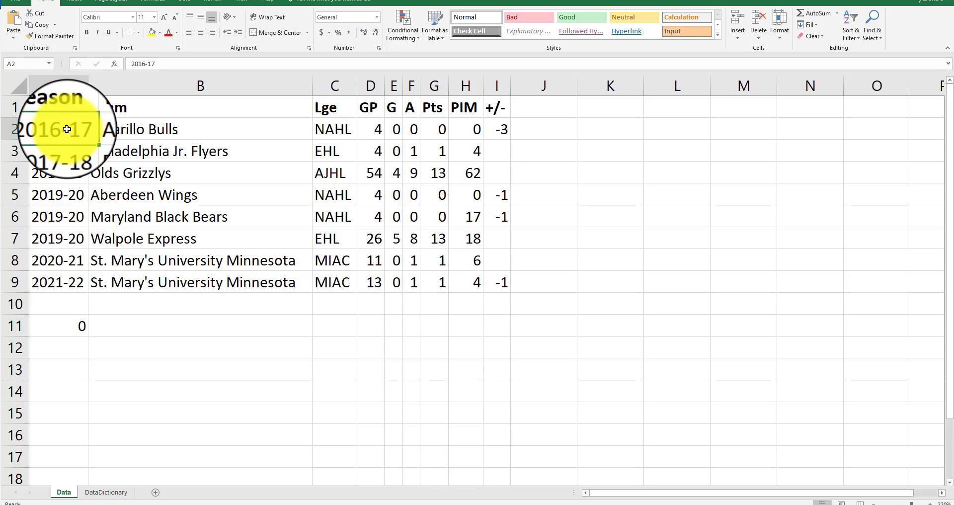
double_click(63, 329)
type("=count")
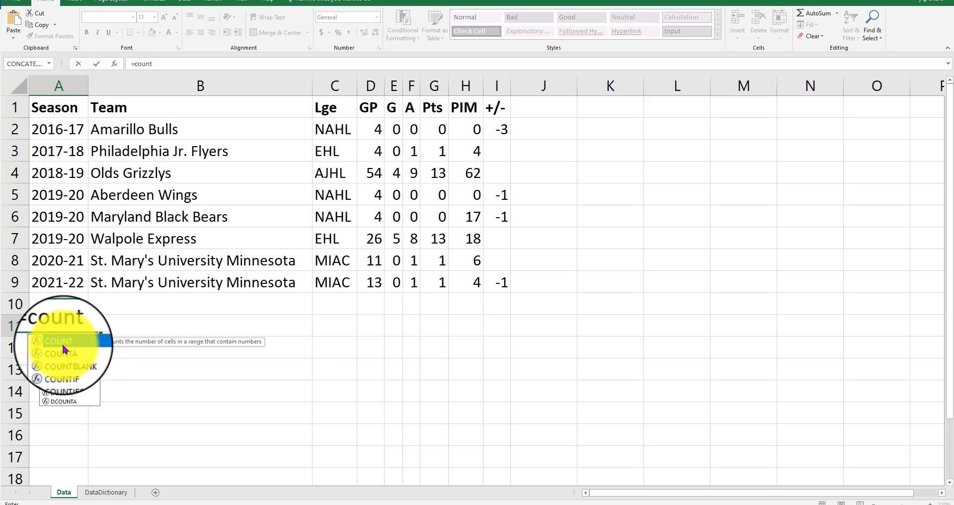
left_click(62, 352)
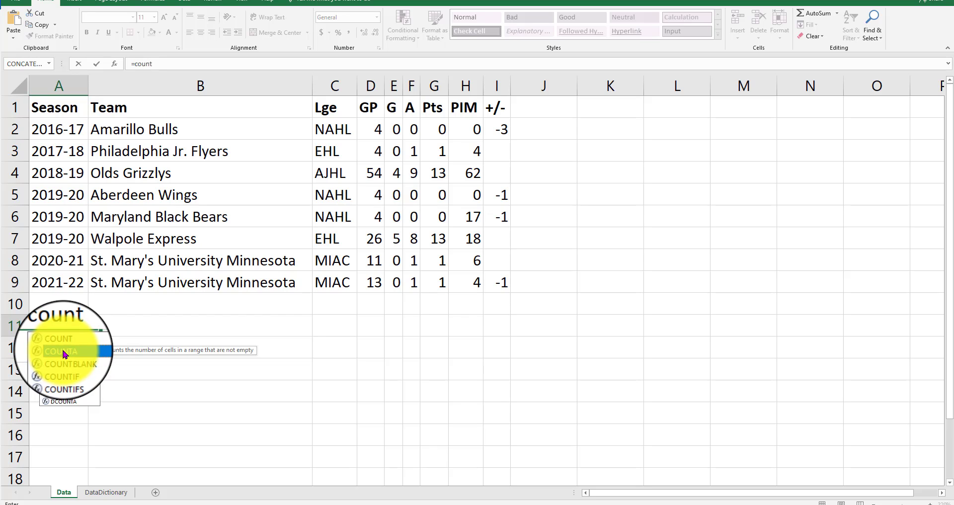
double_click(62, 350)
left_click_drag(66, 281, 74, 128)
key("Return")
key("Up")
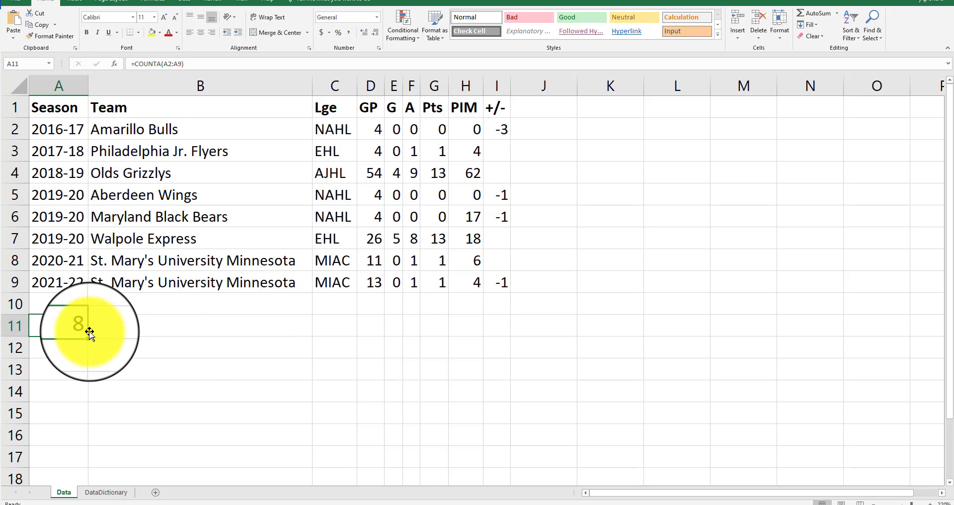
- Fill the COUNTA formula from A11 across to B11 to count the Team entries
left_click_drag(89, 332, 207, 329)
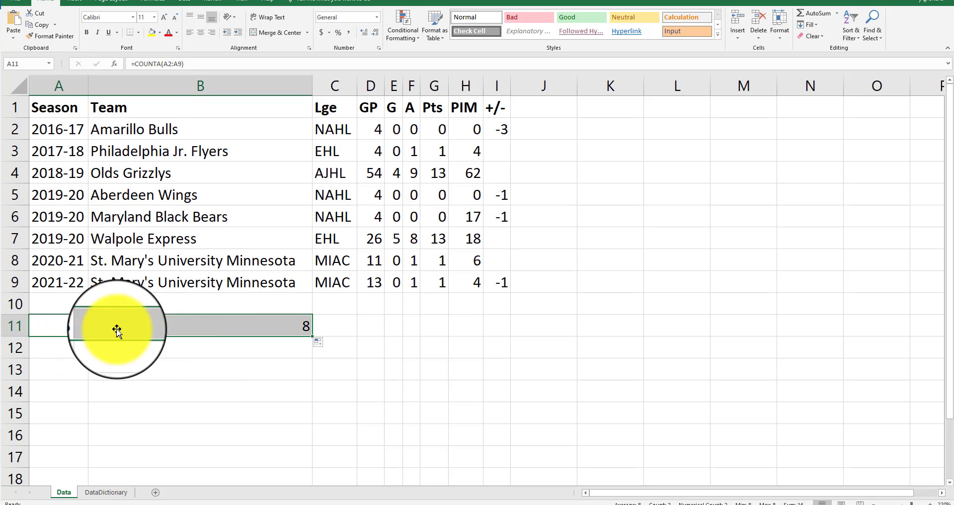
left_click(172, 287)
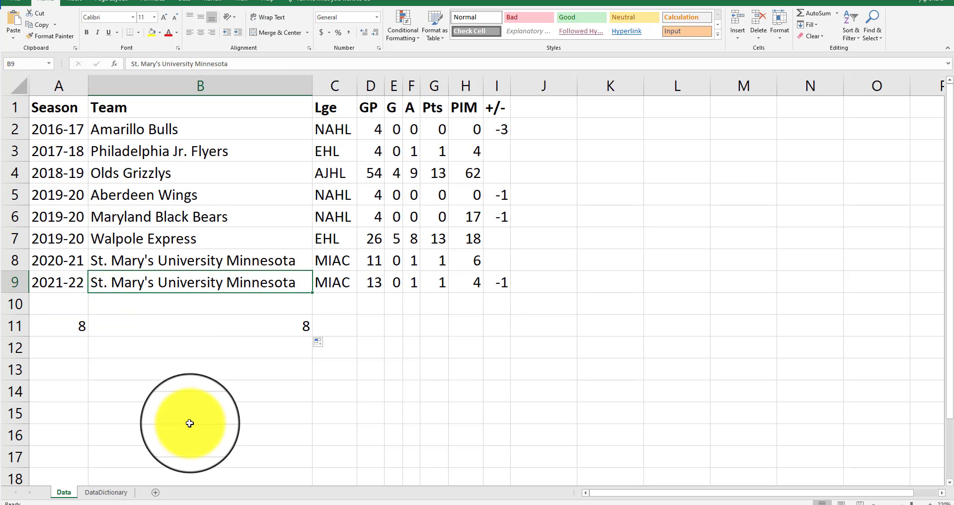
key("Delete")
key("Down")
key("ctrl+z")
- Enter the function names COUNT in A13 and COUNTA in A14 as text labels
key("Down")
key("Down")
key("Down")
key("Down")
key("Left")
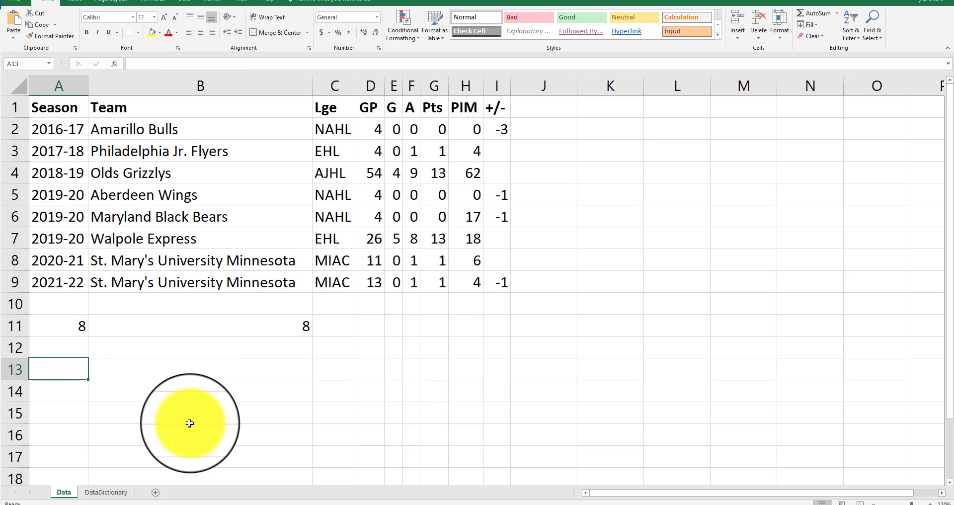
type("=COUNT")
key("Escape")
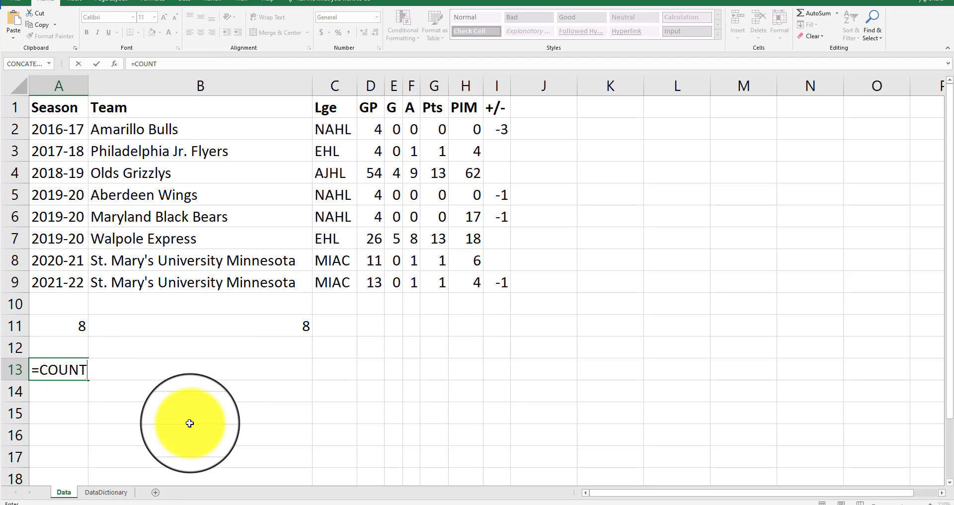
key("Escape")
type("'COUNT")
key("Return")
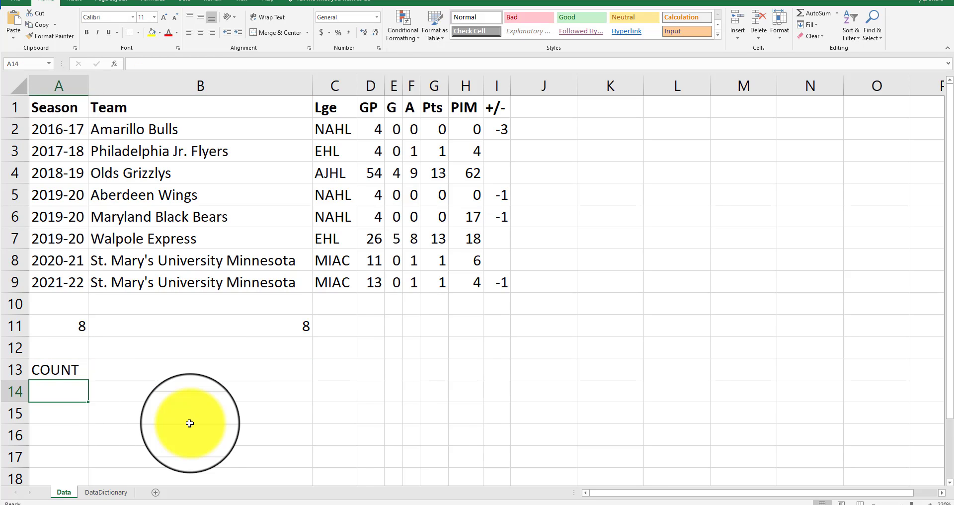
type("'COUNTA")
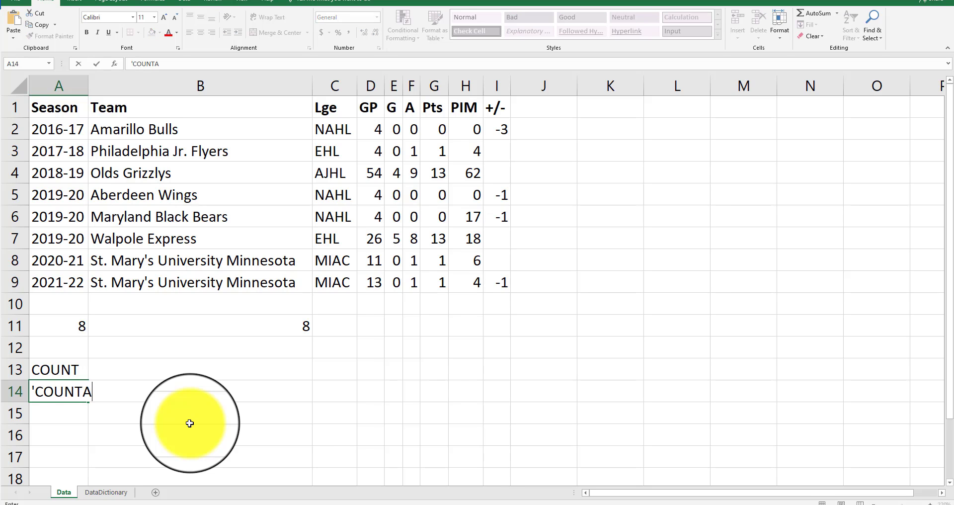
key("Return")
- Try to copy the COUNTA formula from B11 to C11 and clear it again
key("Up")
key("Up")
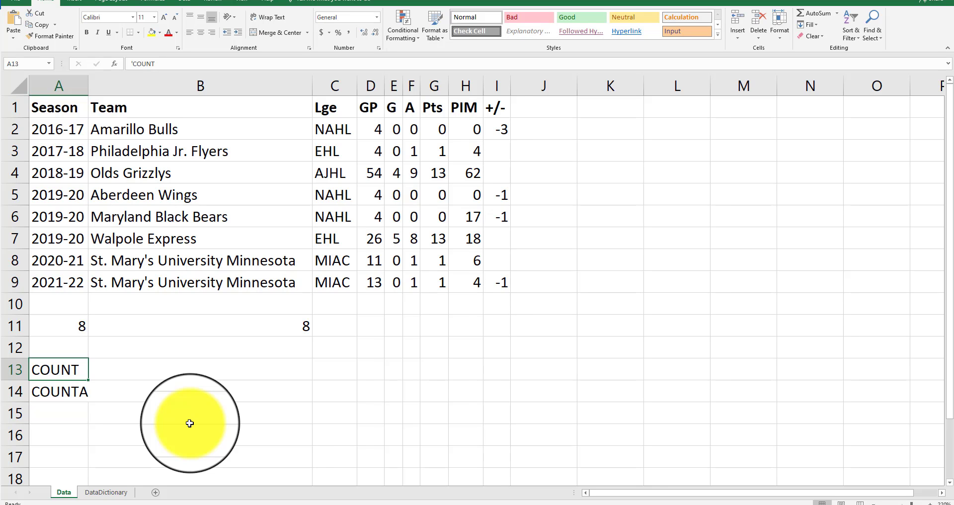
key("Right")
key("Right")
key("Up")
key("Up")
key("Left")
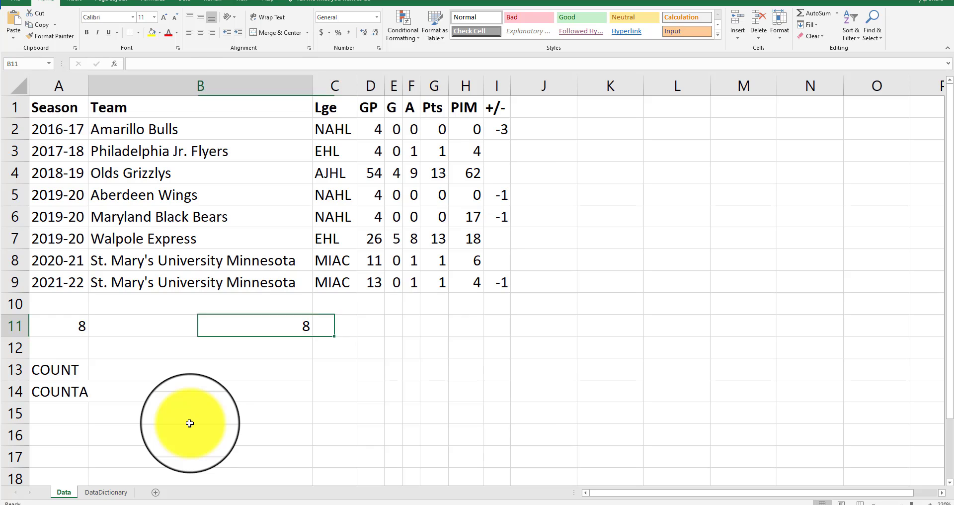
key("ctrl+c")
key("Right")
key("ctrl+v")
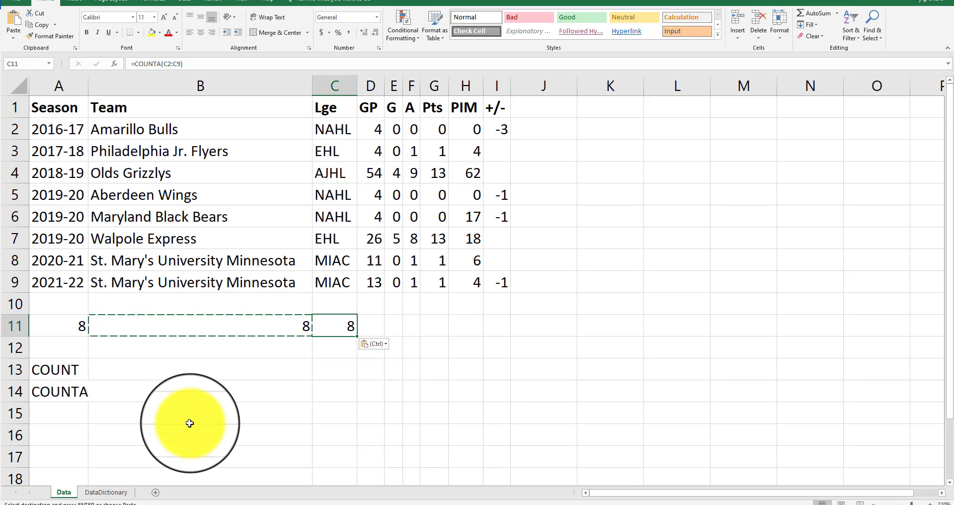
key("Delete")
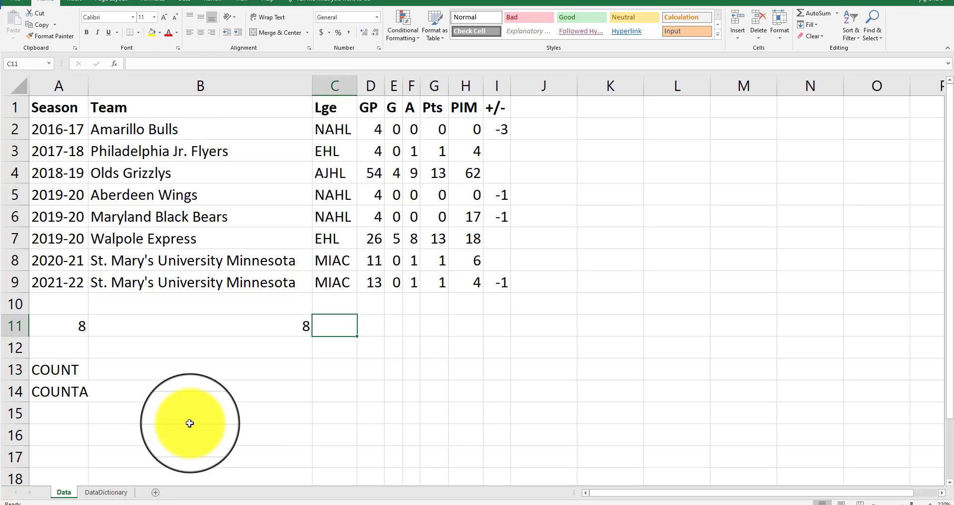
- Enter a COUNTIF formula in C11 that counts the "MIAC" entries in C2:C9
type("=COUNTIF)")
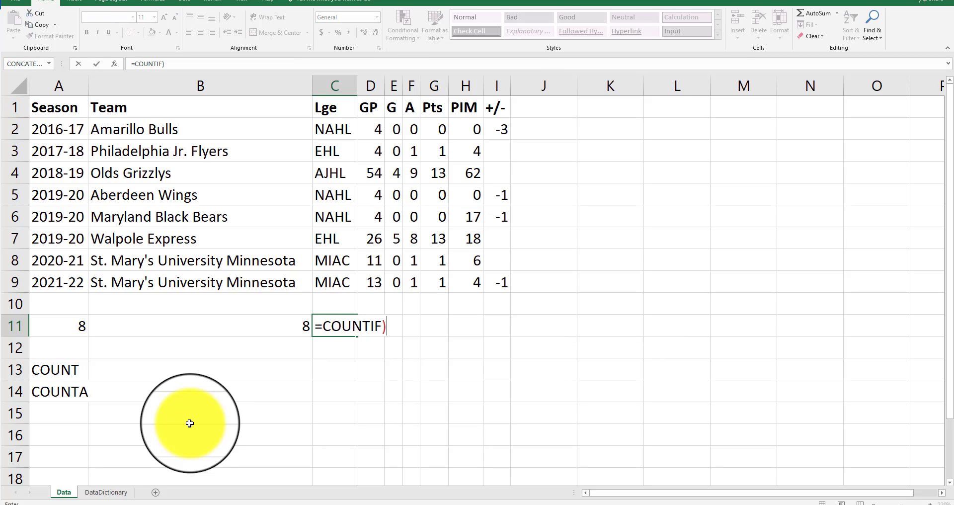
key("BackSpace")
type("(")
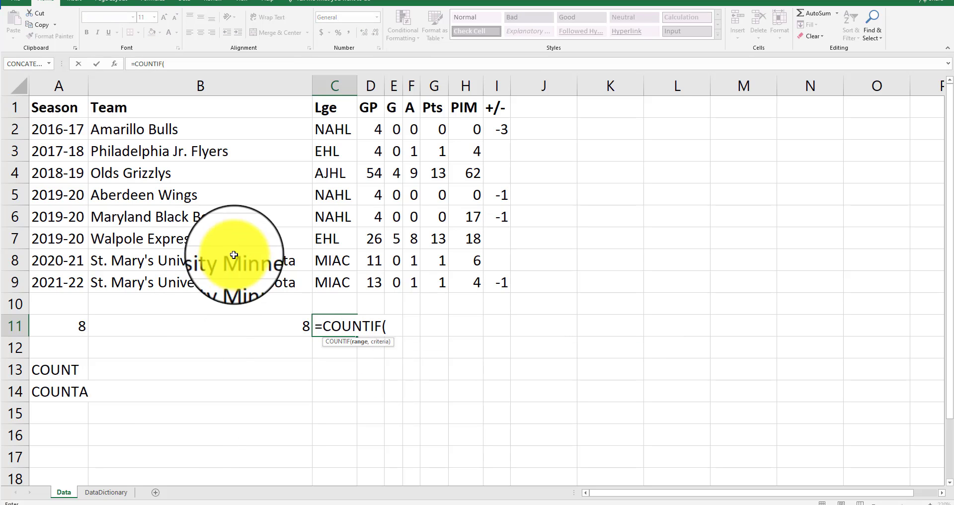
left_click_drag(320, 140, 320, 274)
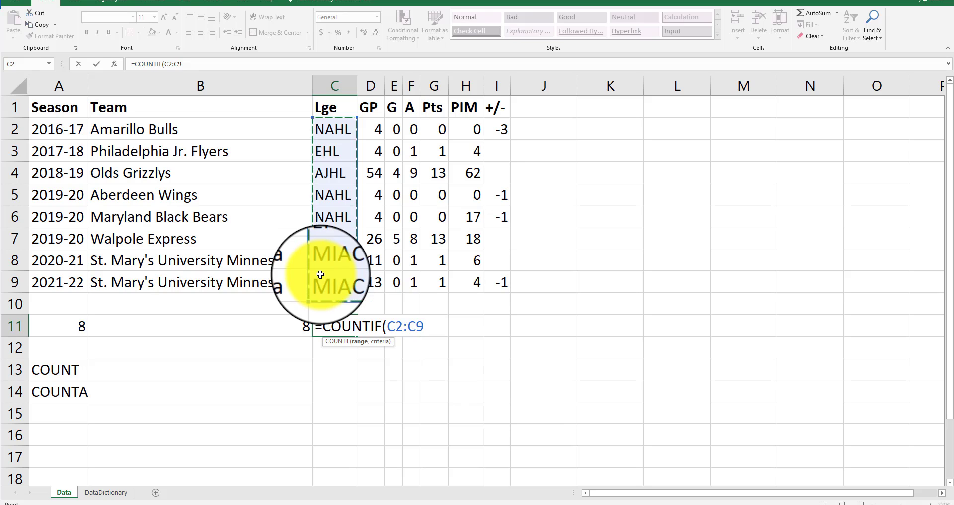
type(",")
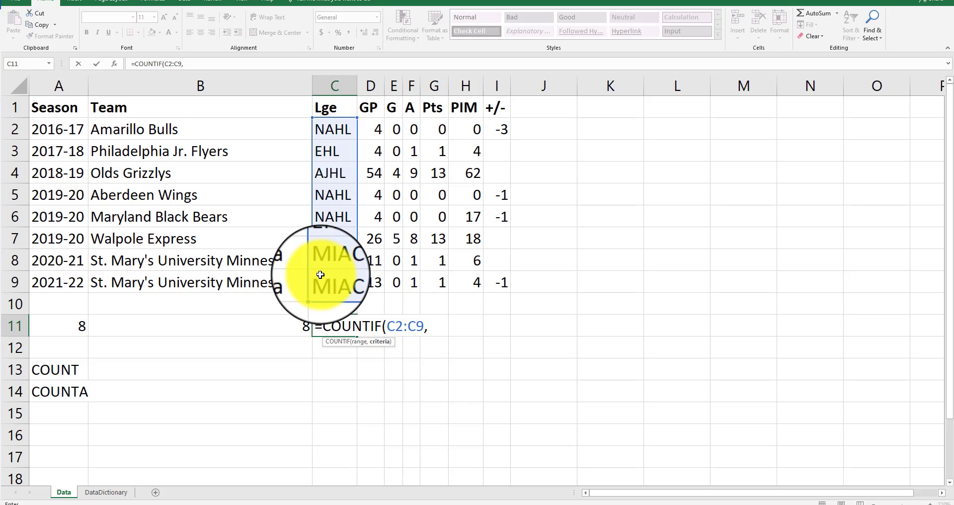
type("\"MIAC")
key("Return")
key("Up")
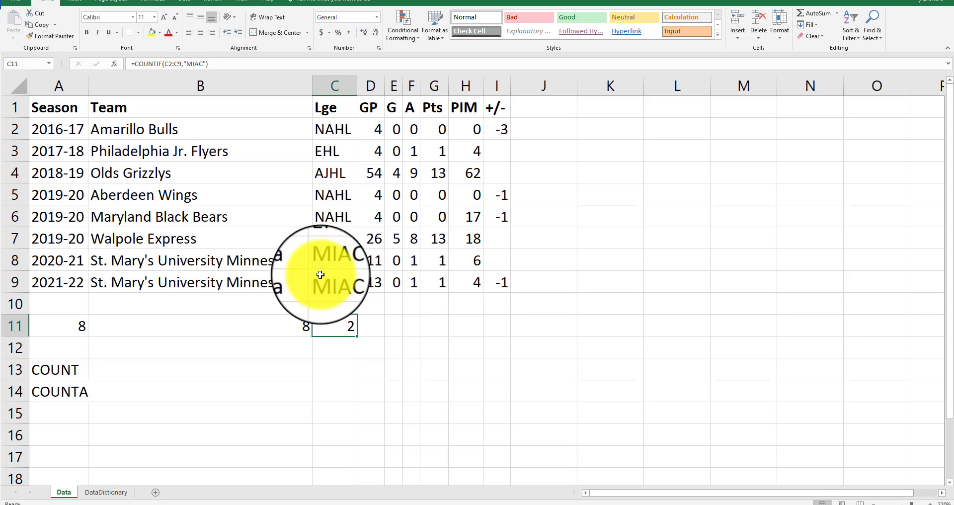
- Add the text label COUNTIF in A15 below the other function names
key("Down")
key("Down")
key("Down")
key("Down")
key("Left")
key("Left")
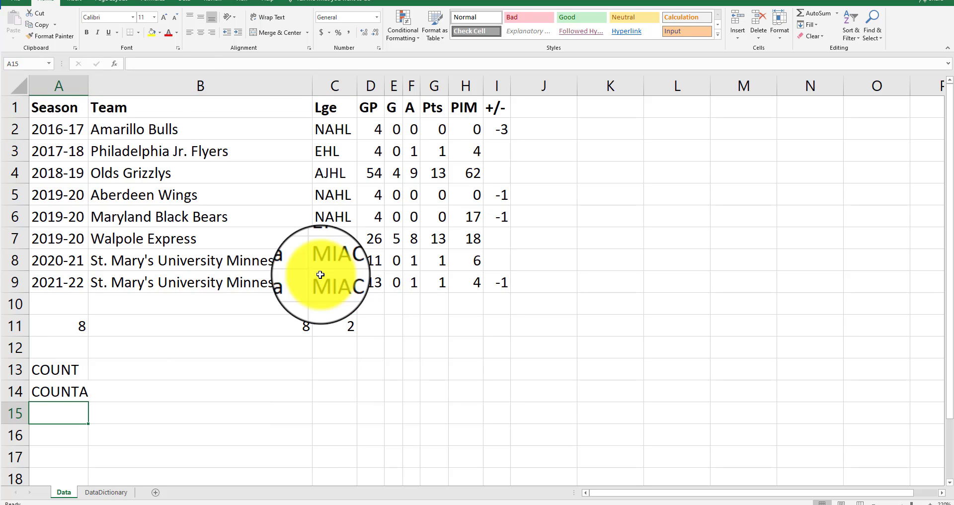
type("C")
key("BackSpace")
type("'COUNTIF")
key("Return")
key("Up")
key("Right")
key("Right")
key("Right")
key("Right")
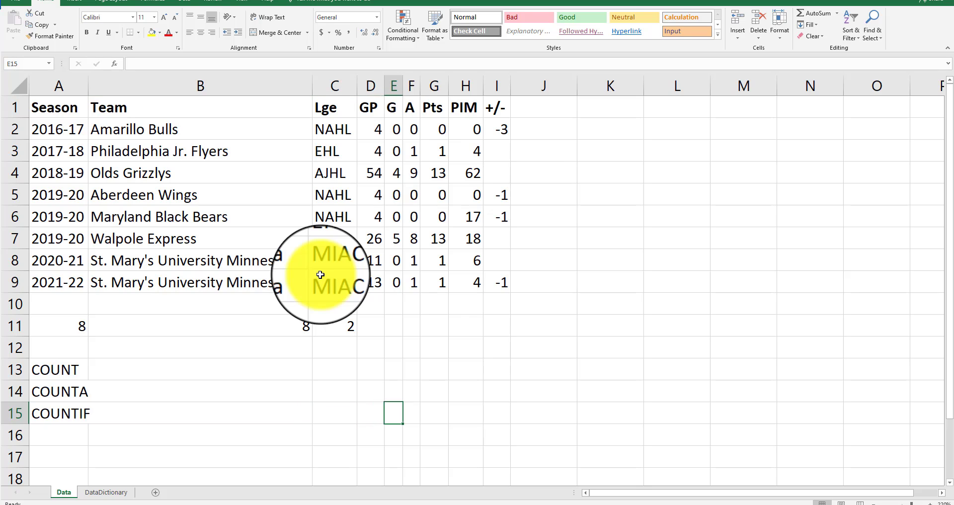
key("Up")
key("Up")
key("Left")
key("Up")
key("Up")
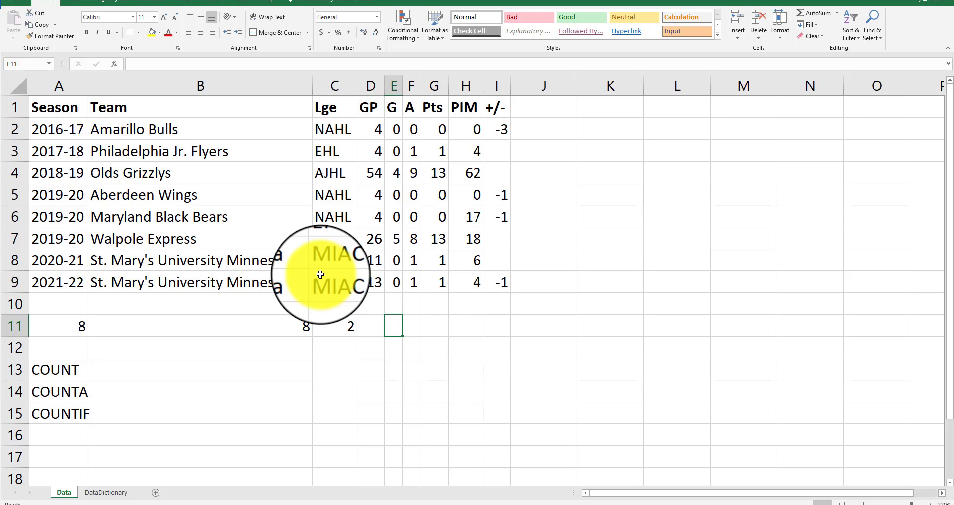
key("Down")
key("Down")
key("Down")
key("Left")
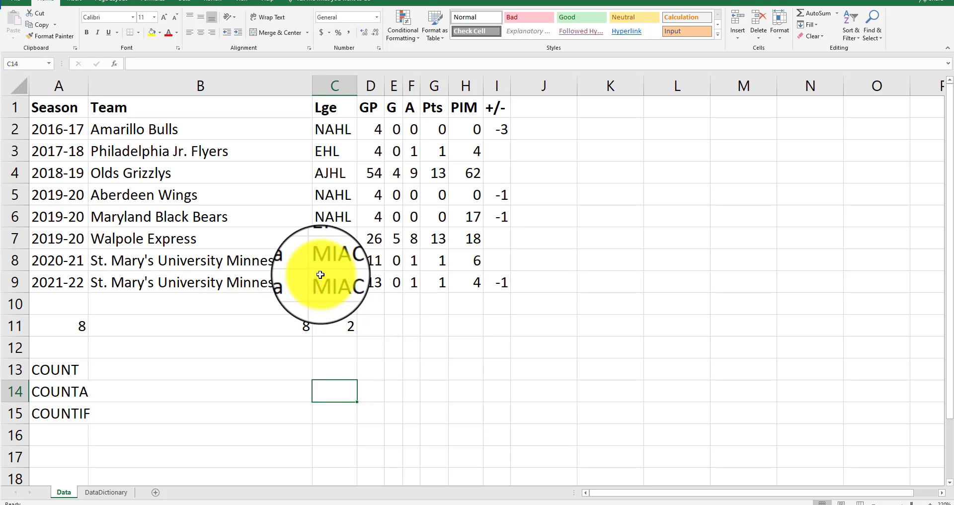
- Add the labels MIN in A16 and MAX in A17 to the list of functions
key("Left")
key("Left")
key("Down")
key("Right")
key("Down")
key("Left")
type("mi")
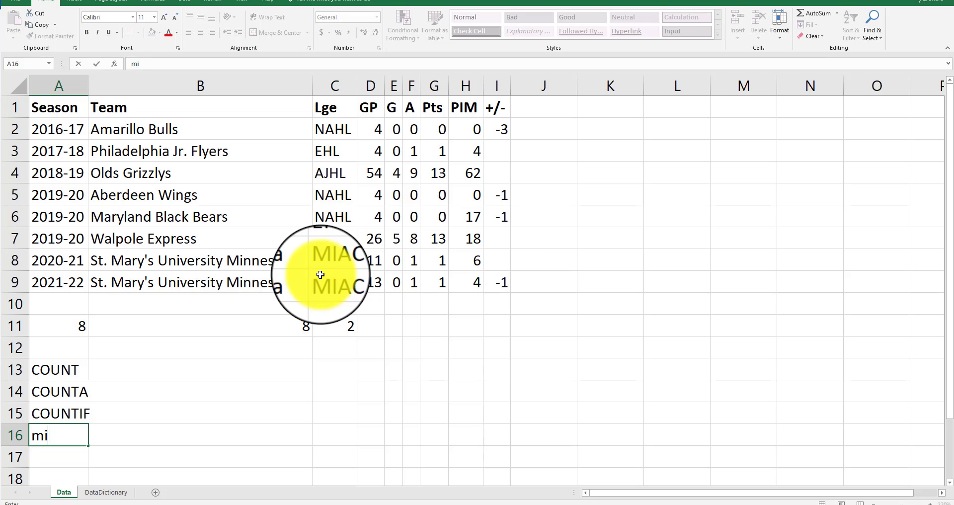
key("BackSpace")
key("BackSpace")
type("MIN")
key("Return")
type("MAX")
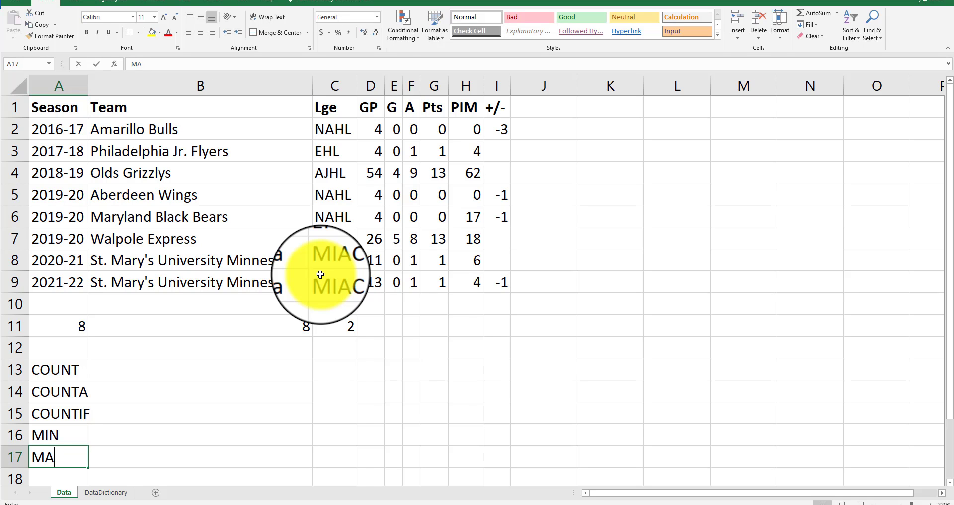
key("Return")
- Enter the label AVERAGE in A18, using it instead of MEAN
type("MEAN")
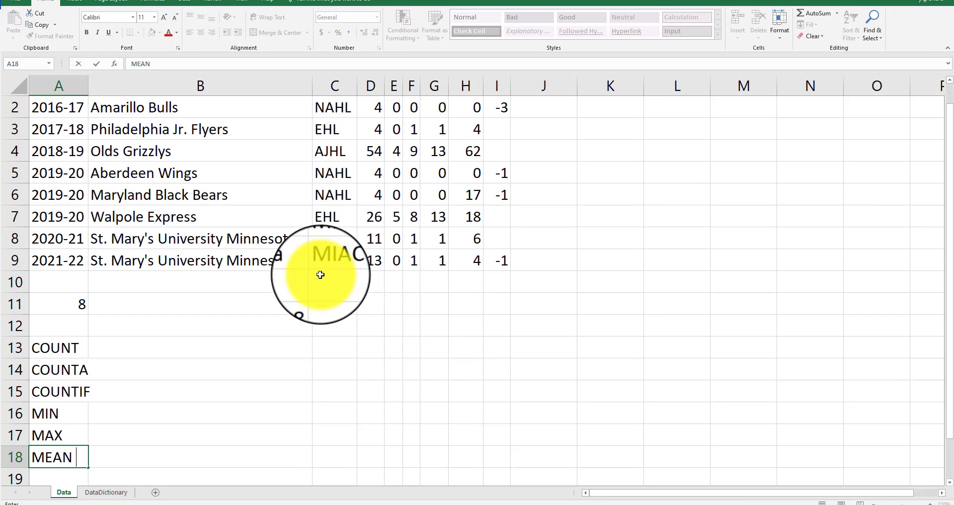
key("BackSpace")
key("BackSpace")
key("BackSpace")
key("BackSpace")
type("AVERAGE")
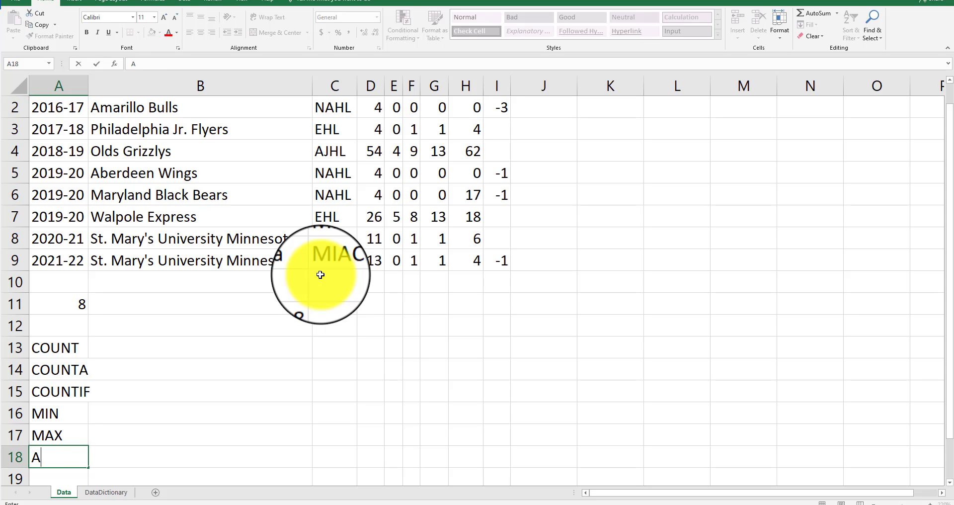
key("ctrl+Return")
key("Return")
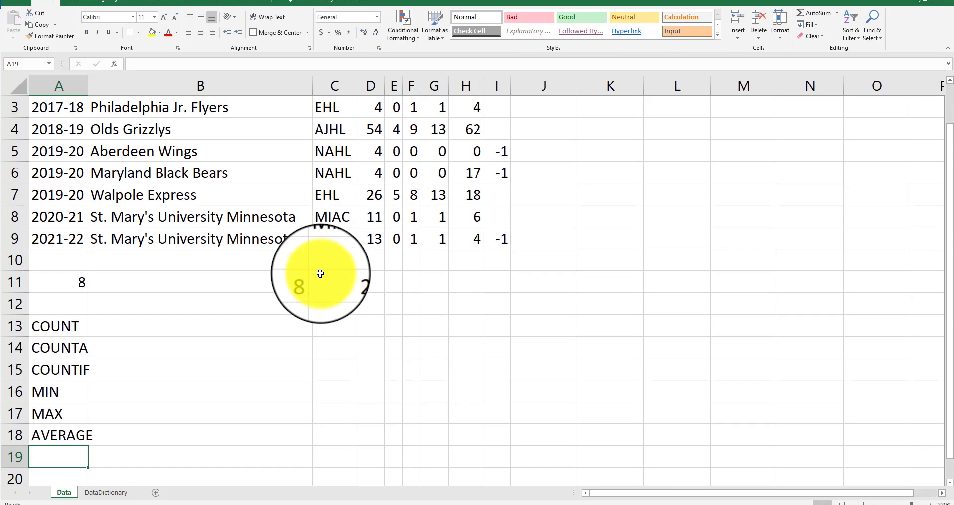
- Add the labels MODE in A19 and MEDIAN in A20 to the function list
type("MODE")
key("Return")
type("MEDIAN")
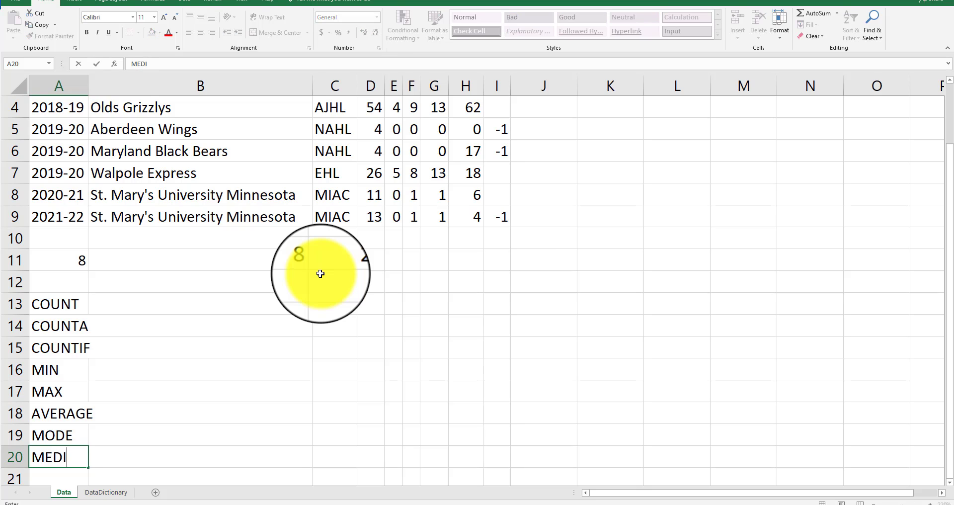
key("Up")
key("Up")
key("Up")
key("Up")
key("Up")
key("Up")
key("Up")
key("Up")
key("Up")
key("Up")
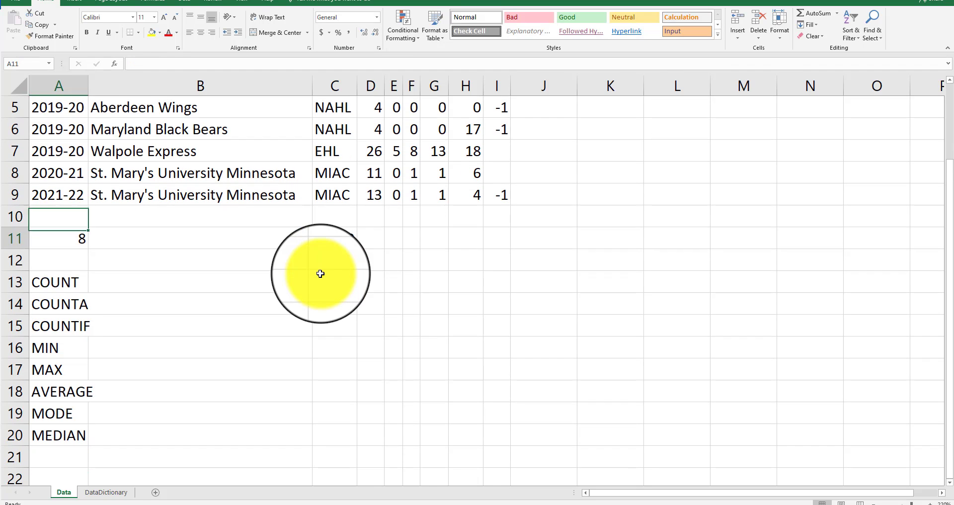
key("Down")
key("Down")
key("Down")
left_click(321, 274)
key("Left")
key("Left")
- Add the label STDEV in A21 at the end of the function list
key("Down")
key("Down")
key("Down")
key("Down")
key("Down")
key("Down")
key("Down")
key("Down")
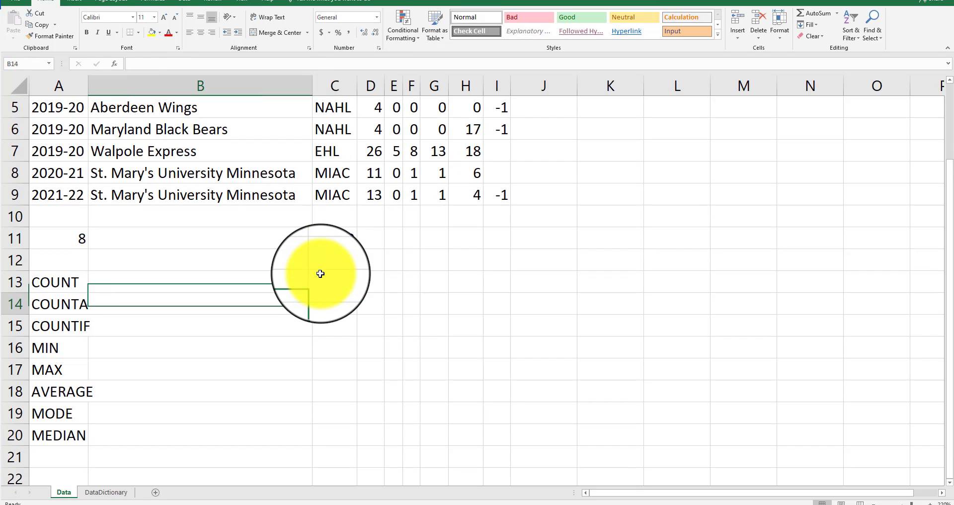
type("STDEV")
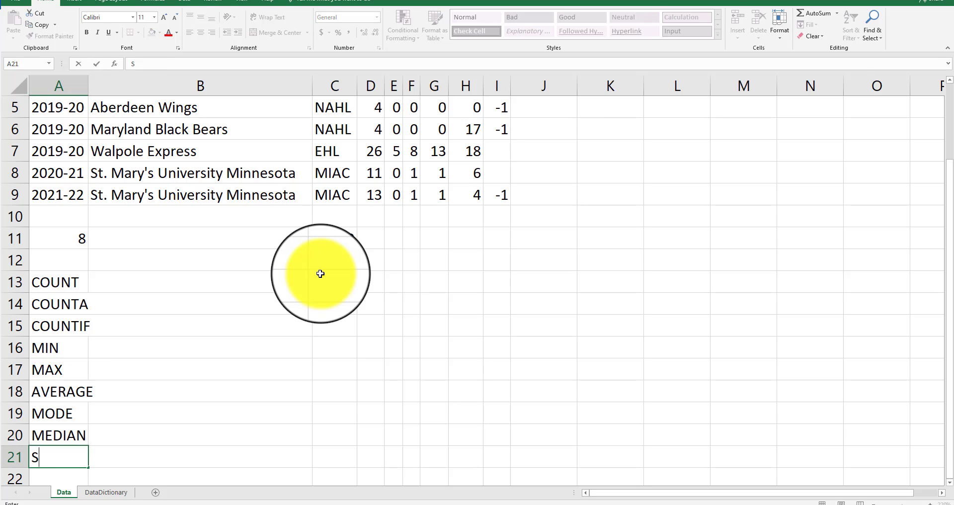
key("Return")
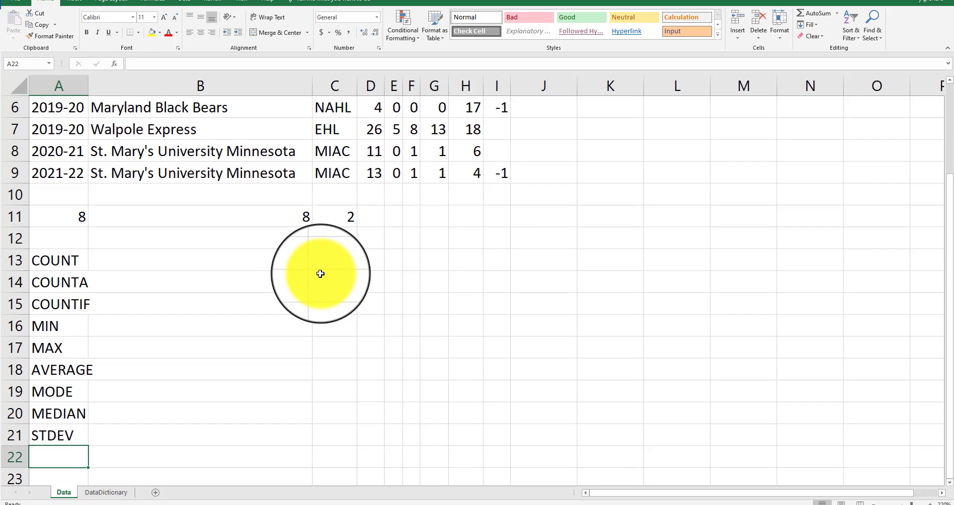
- Add the labels CORREL in A22 and STDEV/AVERAGE in A23 to the end of the function list
type("CORREL")
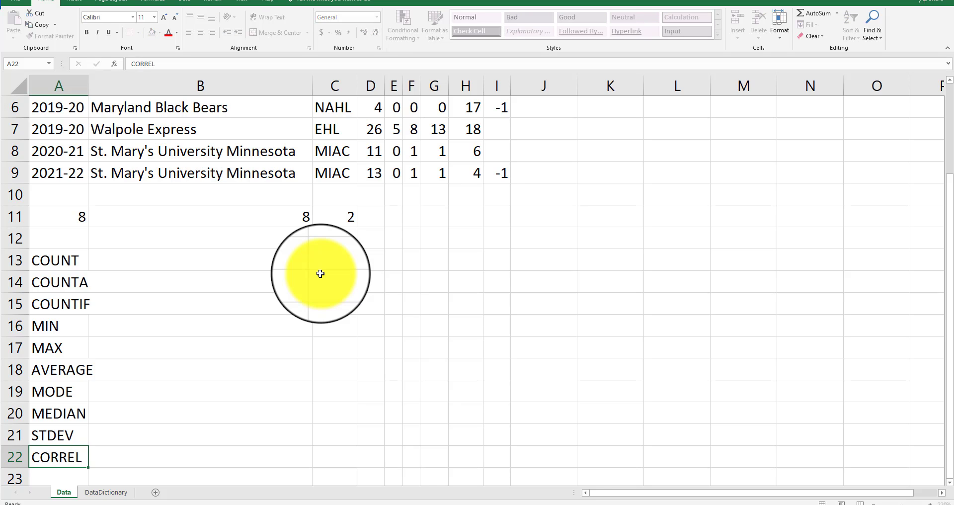
key("Return")
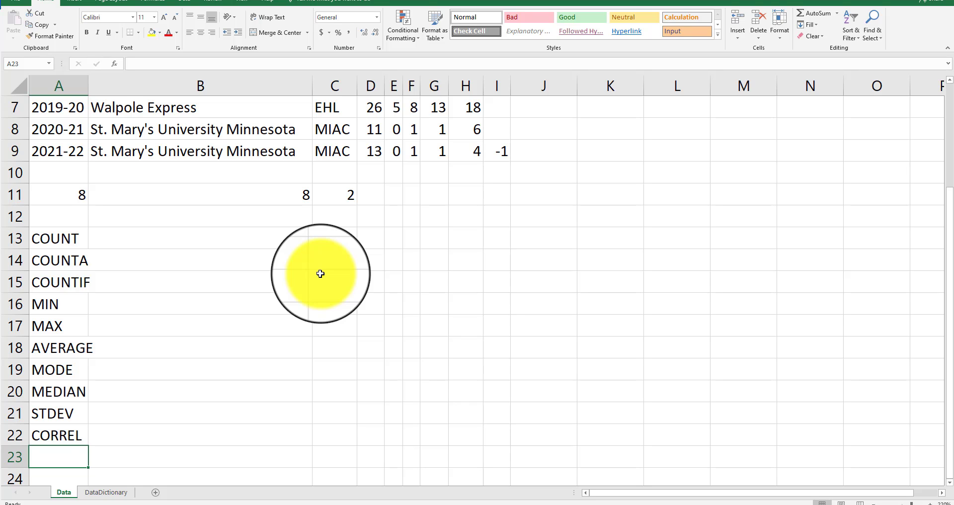
type("STDEV")
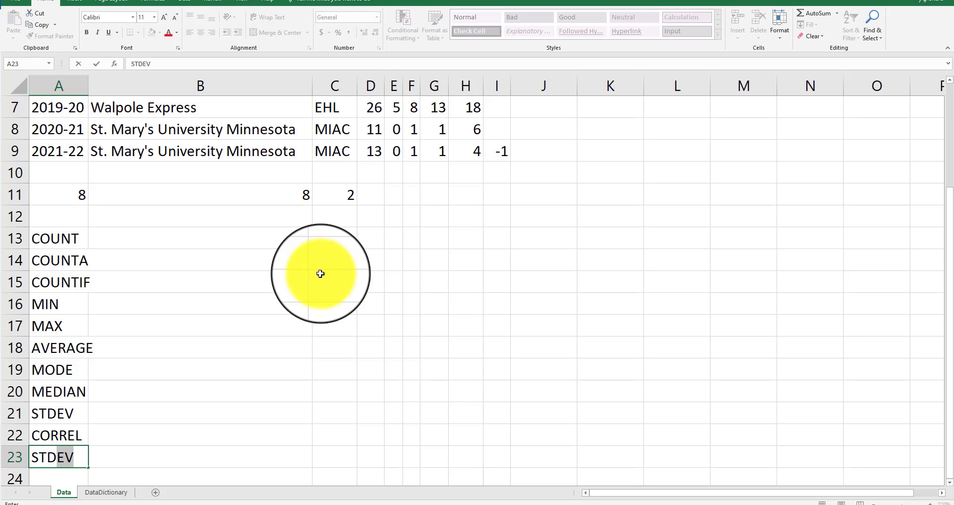
type("C")
type("V/MEAN")
key("BackSpace")
key("BackSpace")
key("BackSpace")
key("BackSpace")
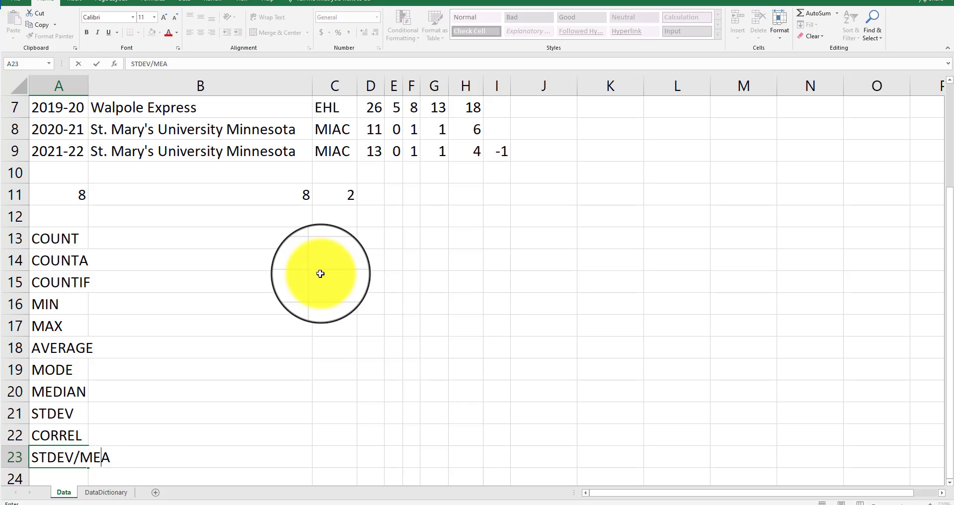
type("AVERAGE")
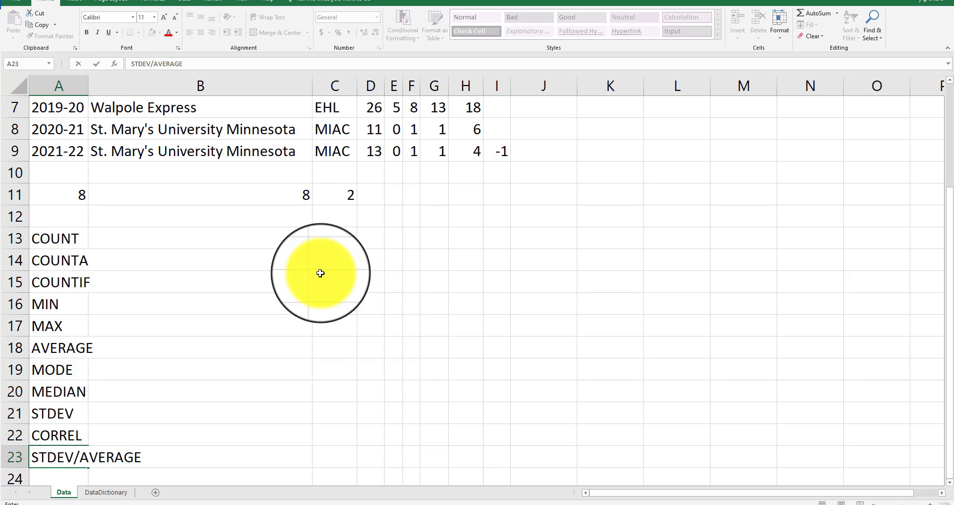
key("Return")
key("Up")
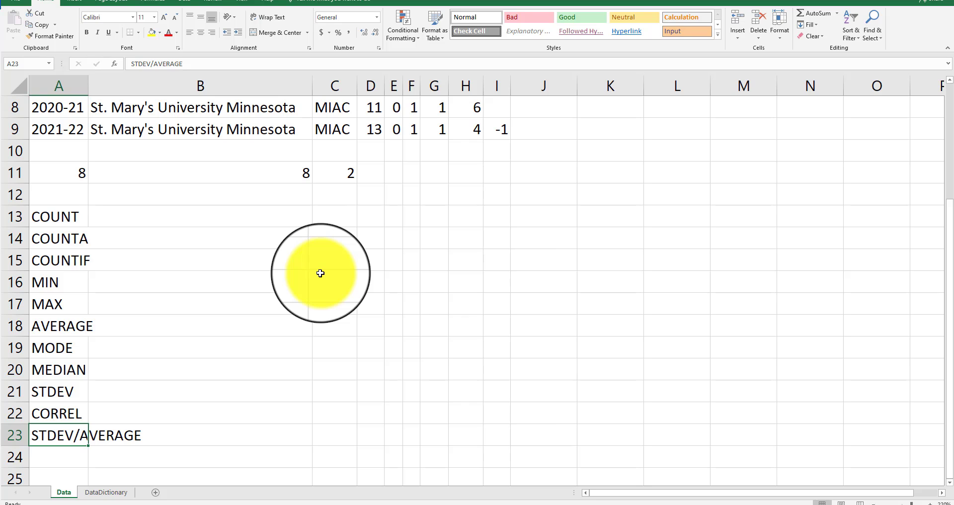
- Review the function labels in column A, from STDEV/AVERAGE in A23 up to COUNT in A13
key("Up")
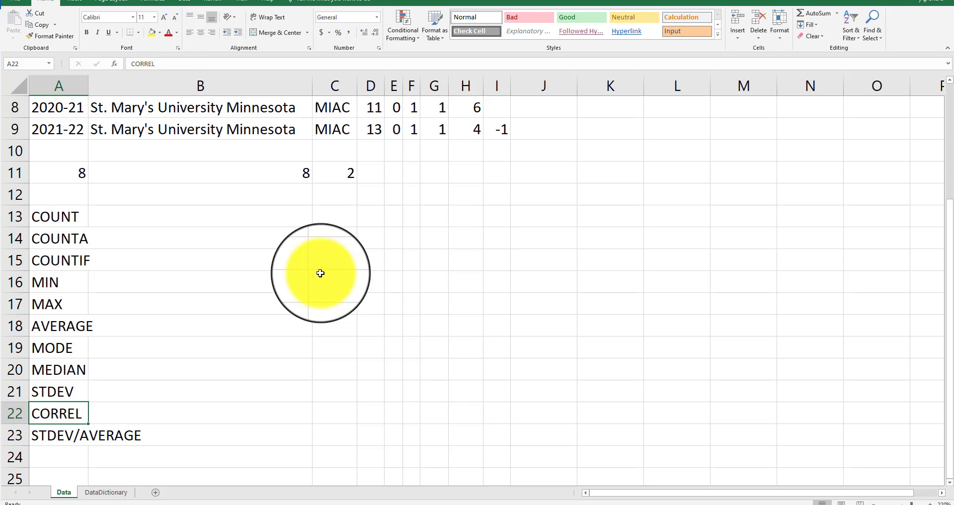
key("Up")
key("Up")
key("Down")
key("Down")
key("Down")
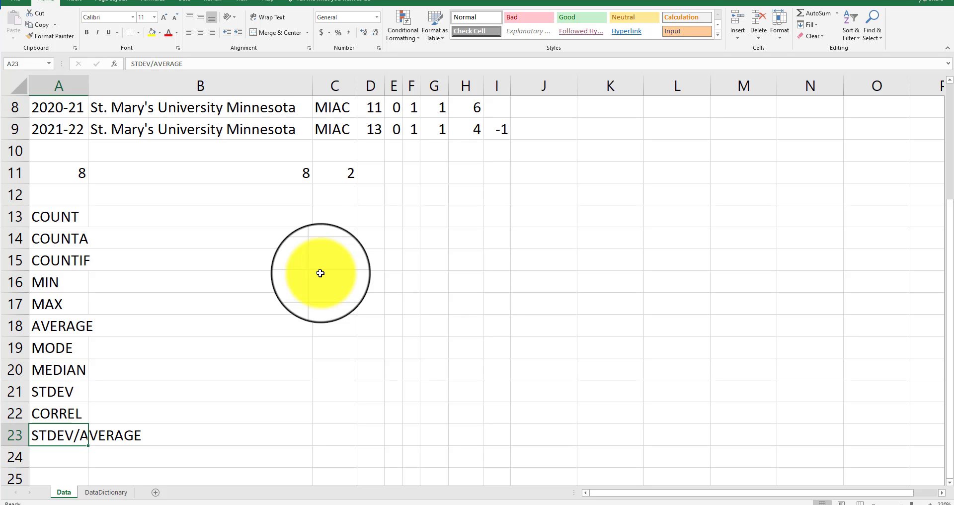
key("Down")
key("Up")
key("Up")
key("Up")
key("Up")
key("Up")
key("Up")
key("Up")
key("Up")
key("Up")
key("Up")
key("Up")
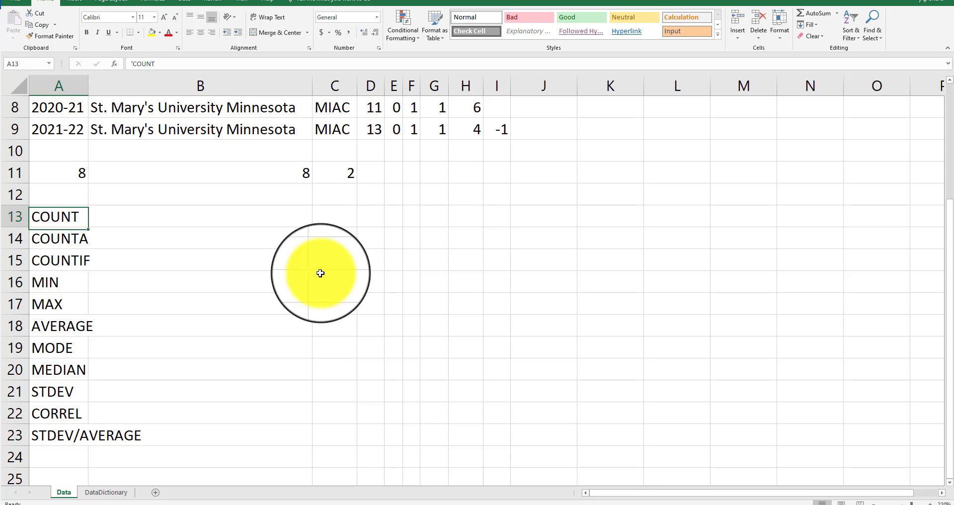
- Look across the header row of the season data and down the PIM column below the table
key("Up")
key("Up")
key("Up")
key("Up")
key("Up")
key("Up")
key("Up")
key("Up")
key("Up")
key("Up")
key("Up")
key("Up")
key("Right")
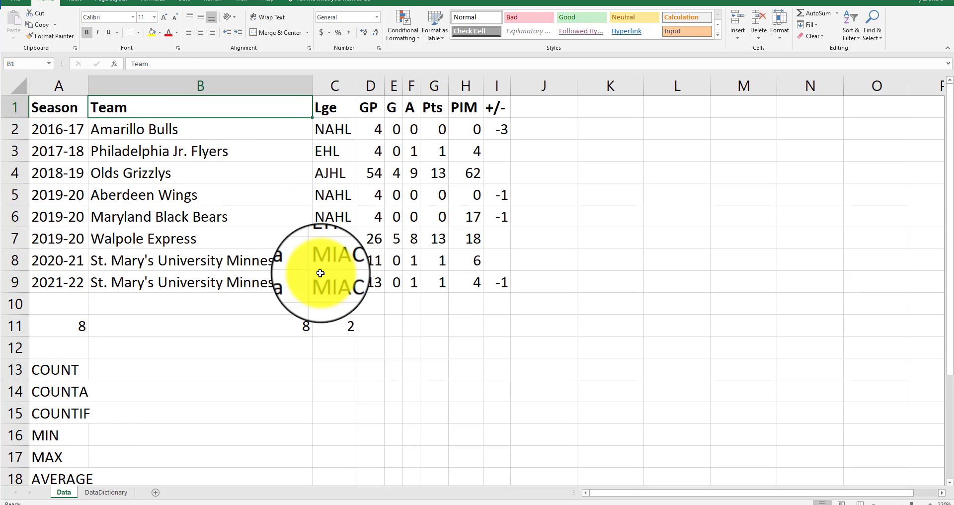
key("Right")
key("Right")
key("Right")
key("Right")
key("Right")
key("Right")
key("Down")
key("Down")
key("Down")
key("Down")
key("Down")
key("Down")
key("Down")
key("Down")
key("Down")
key("Down")
key("Down")
key("Down")
key("Down")
key("Down")
key("Up")
key("Up")
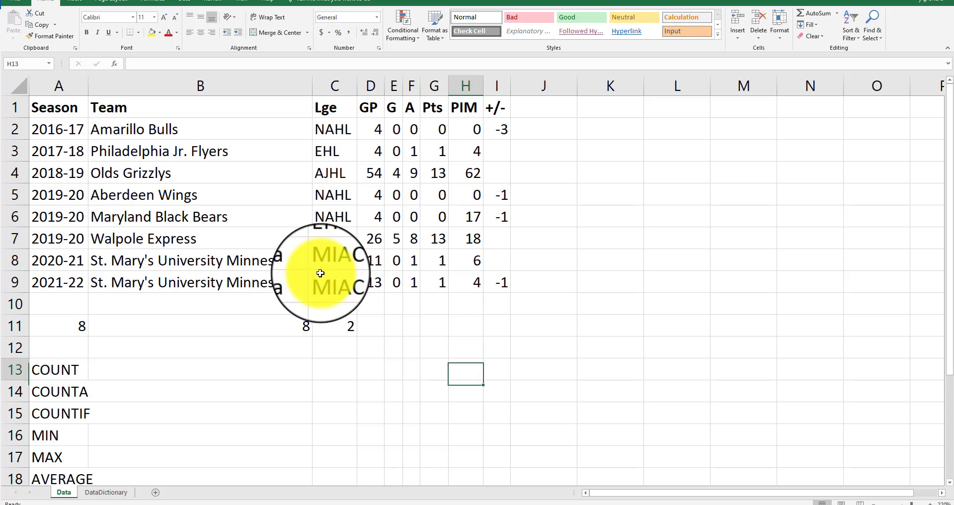
- Calculate the average games played in D11 with =AVERAGE(D2:D9) and copy the formula across to I11
key("Up")
key("Left")
key("Left")
key("Up")
key("Left")
key("Left")
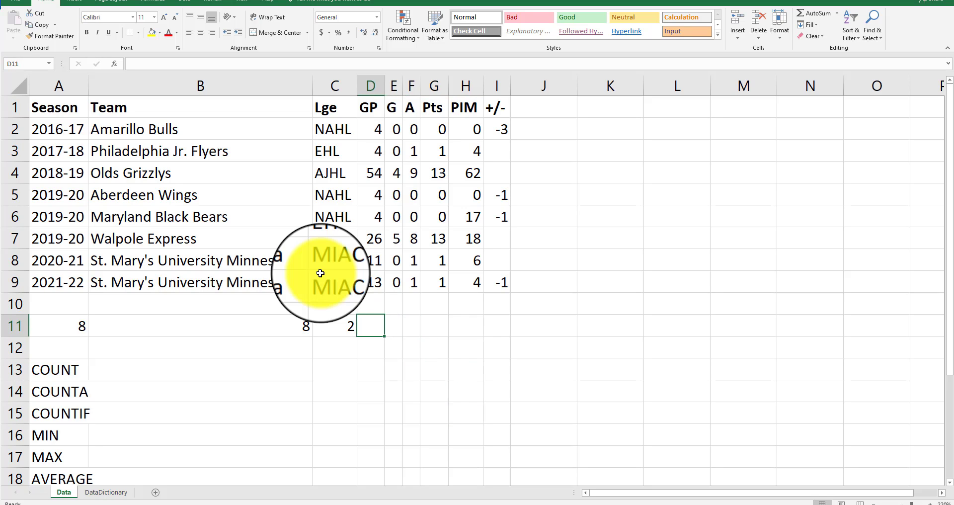
type("=AVERAGE(")
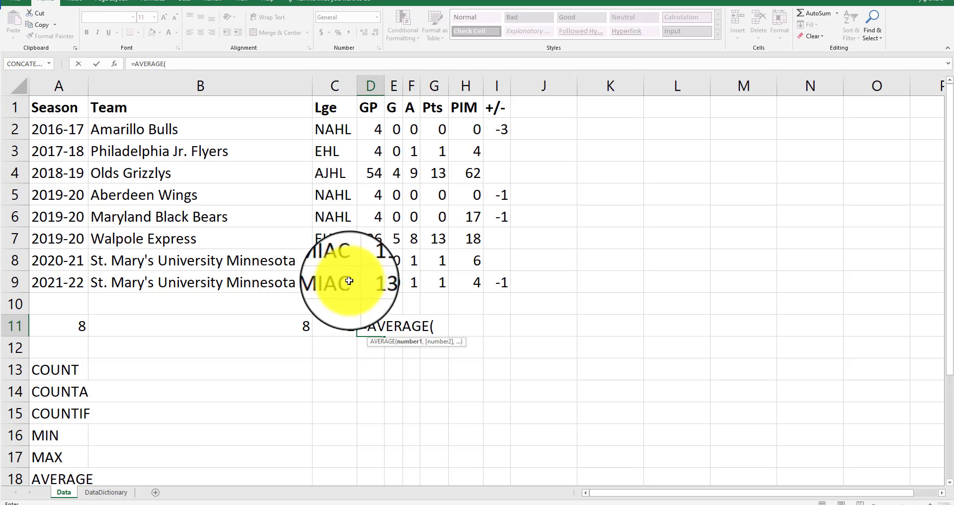
left_click_drag(370, 282, 375, 132)
key("ctrl+Return")
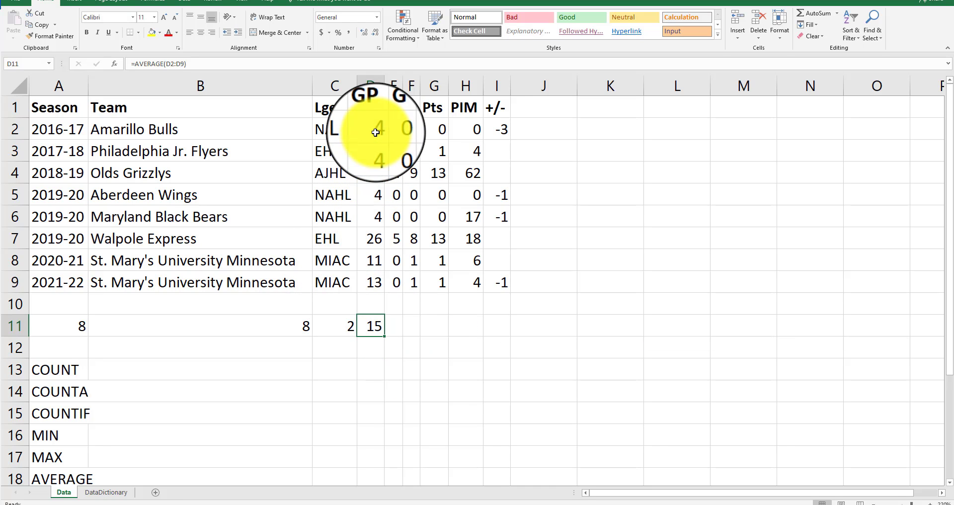
left_click_drag(387, 336, 502, 329)
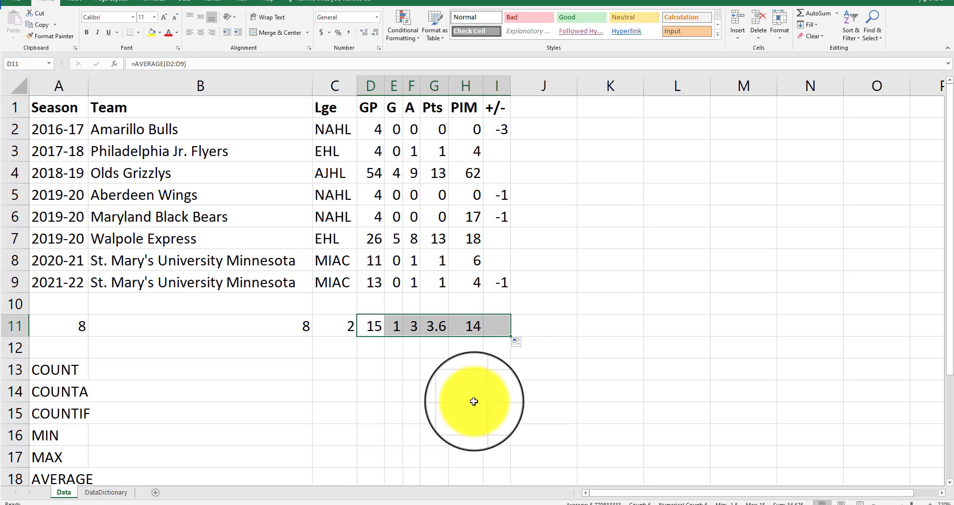
- Change the formula in D11 to =MAX(D2:D9) and copy it across row 11 to I11
left_click(368, 343)
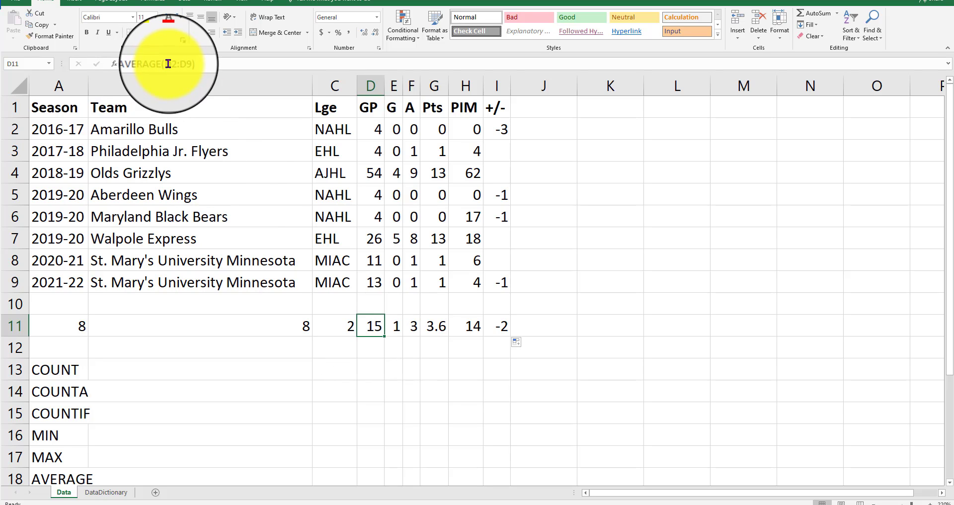
left_click_drag(165, 60, 134, 64)
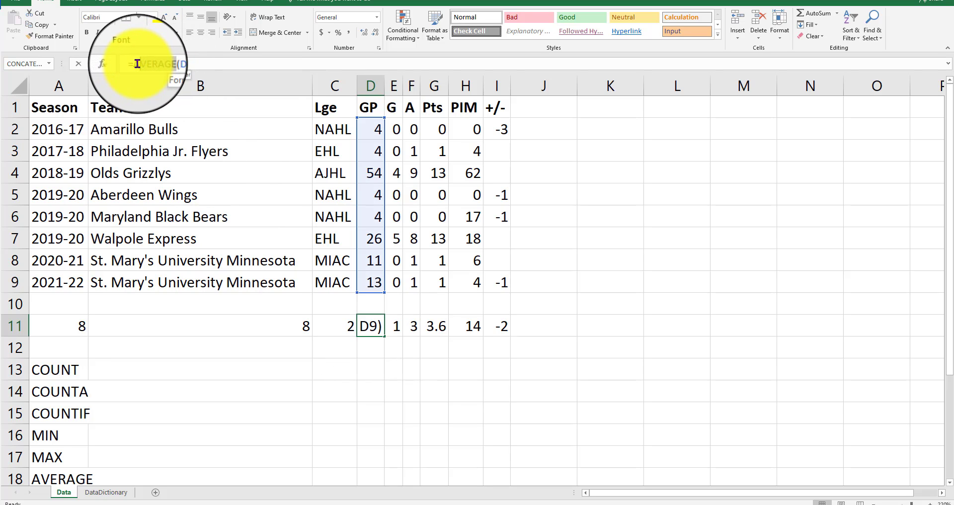
type("AX")
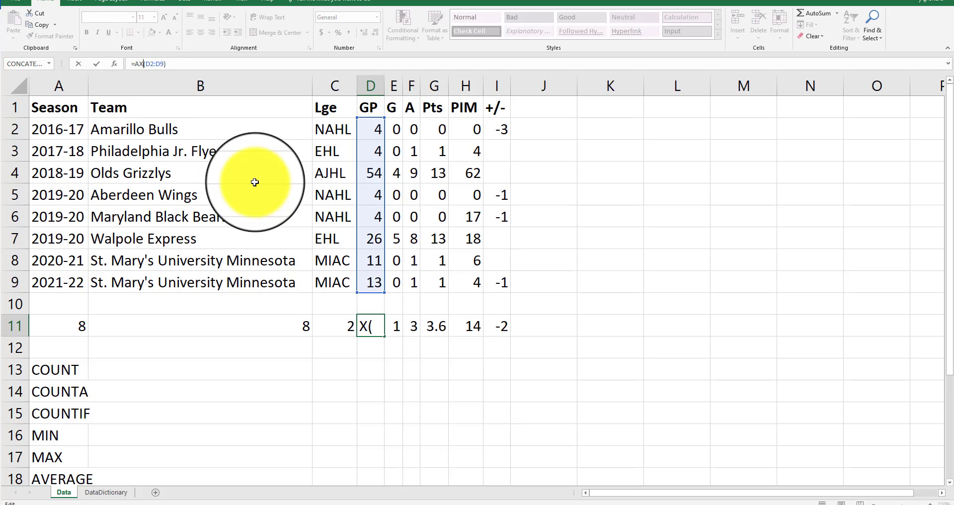
type("MAX")
key("ctrl+Return")
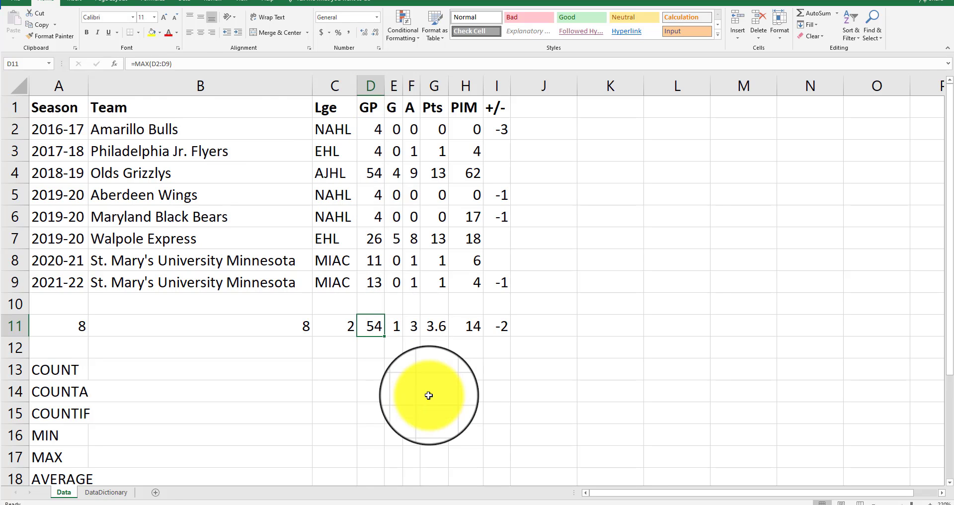
left_click_drag(381, 332, 505, 334)
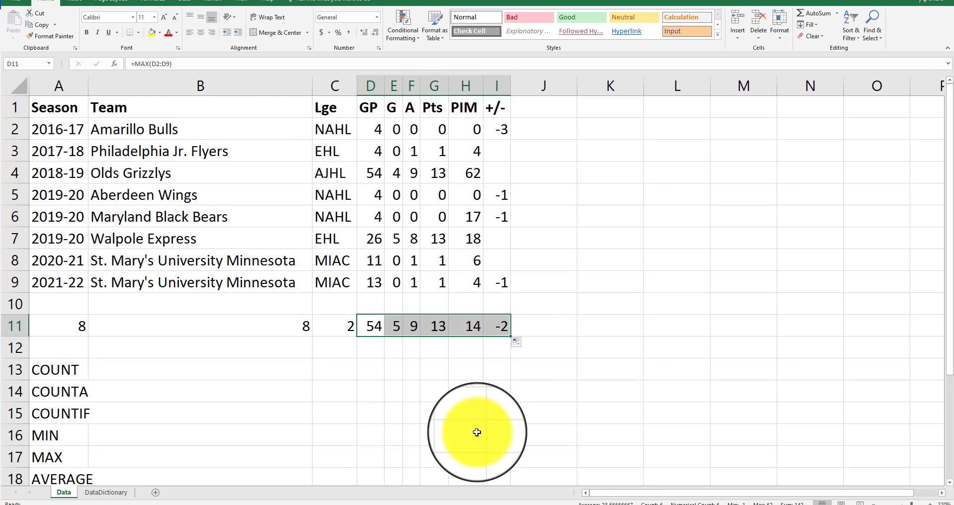
- Check the MAX results in E11 through I11, consulting the DataDictionary sheet for the meaning of PIM
left_click(395, 330)
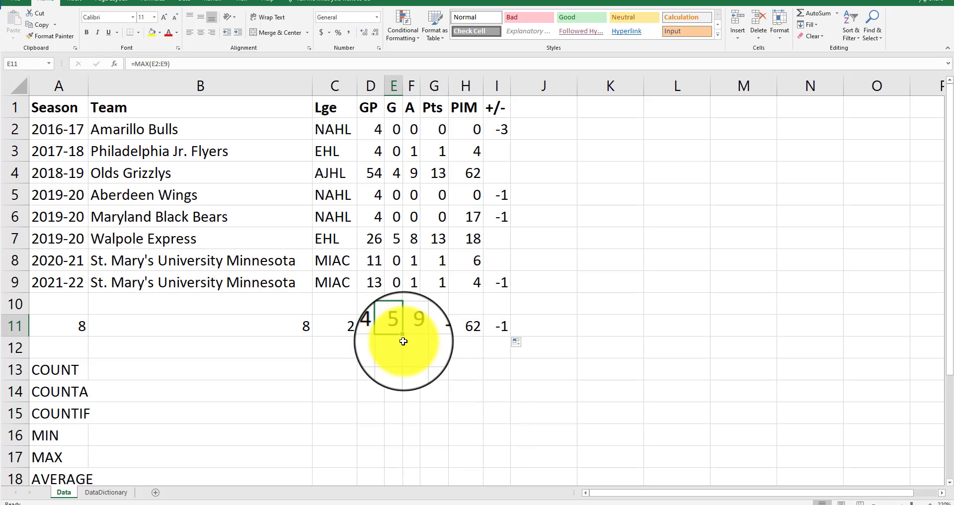
left_click(411, 329)
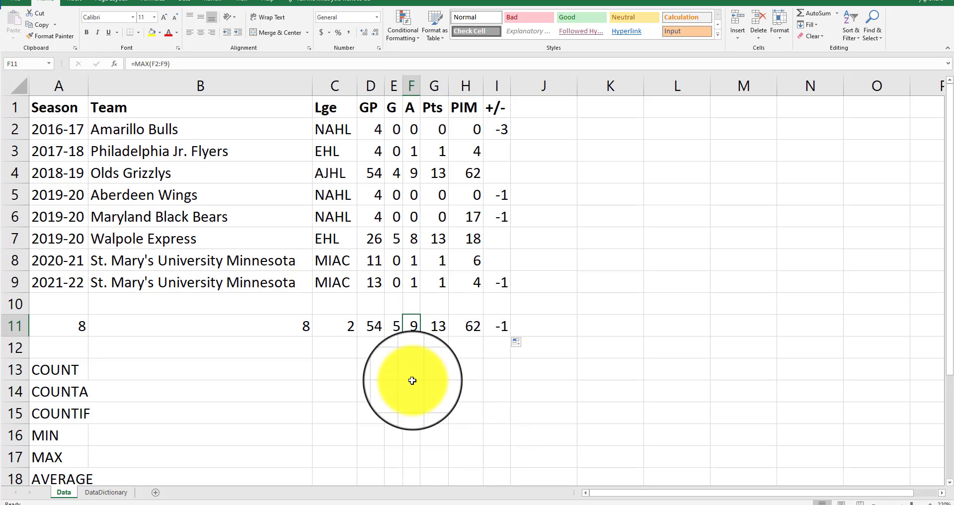
left_click(441, 325)
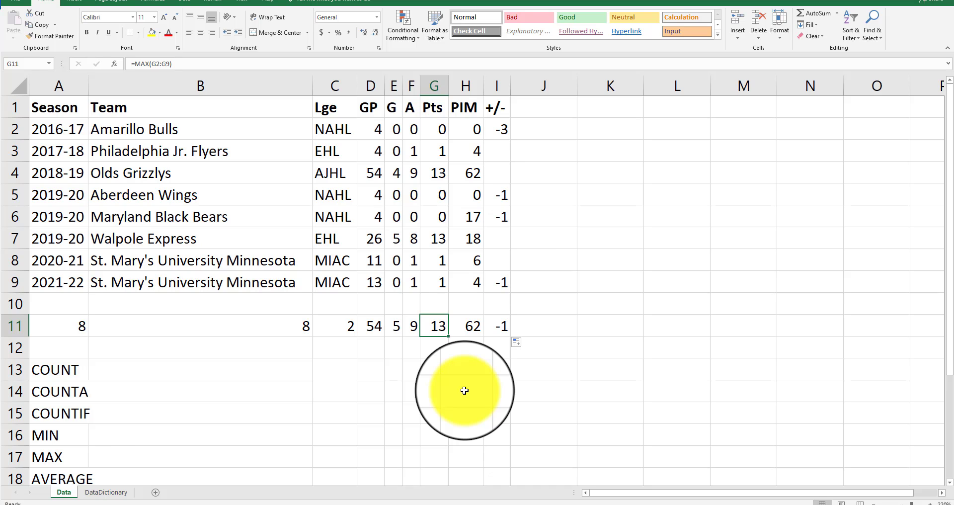
left_click(473, 325)
left_click(105, 492)
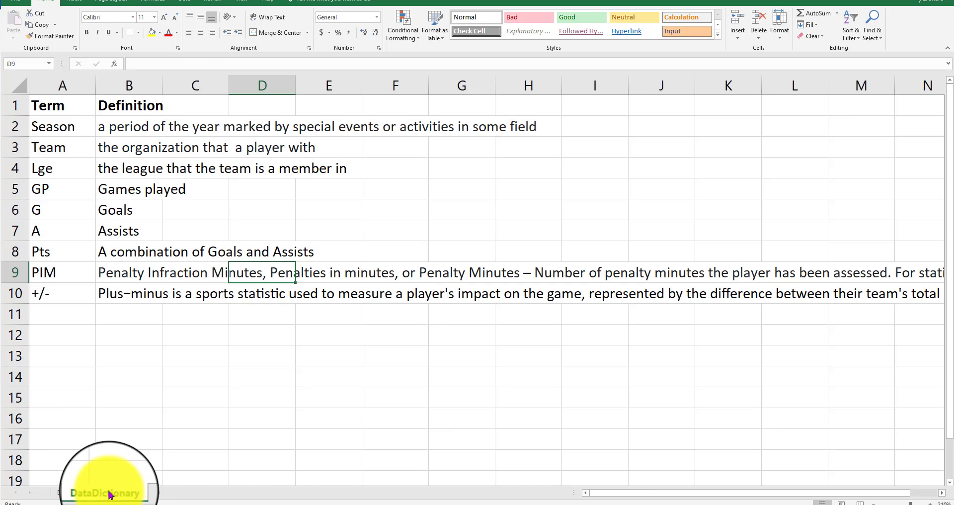
left_click(64, 492)
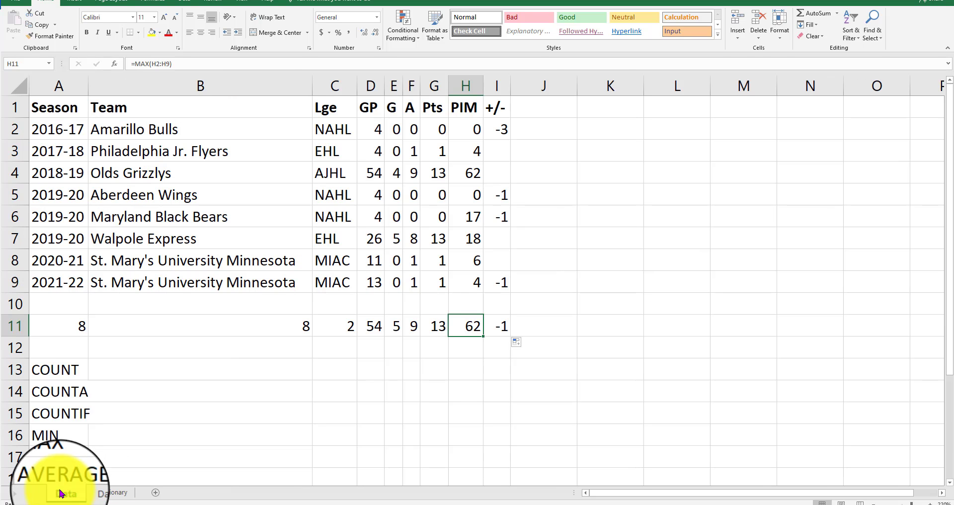
left_click(501, 326)
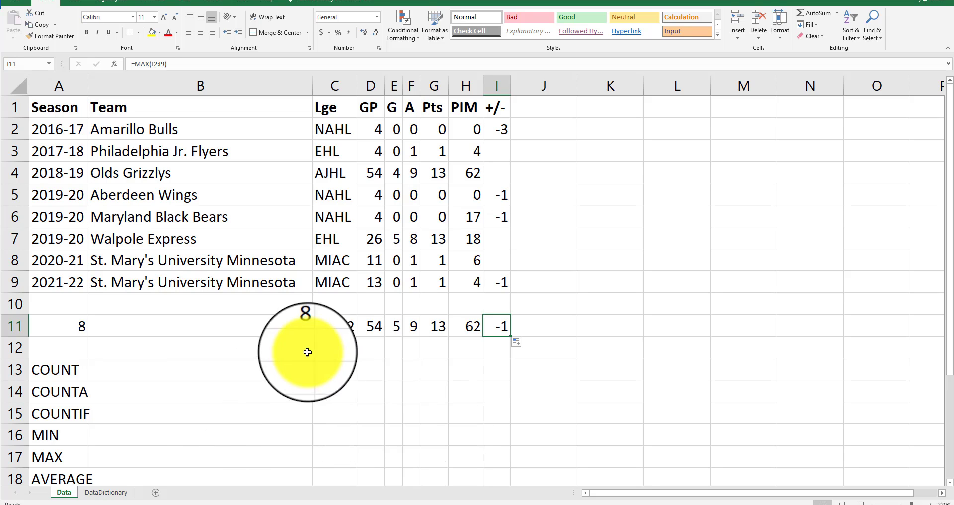
left_click(358, 400)
left_click(344, 377)
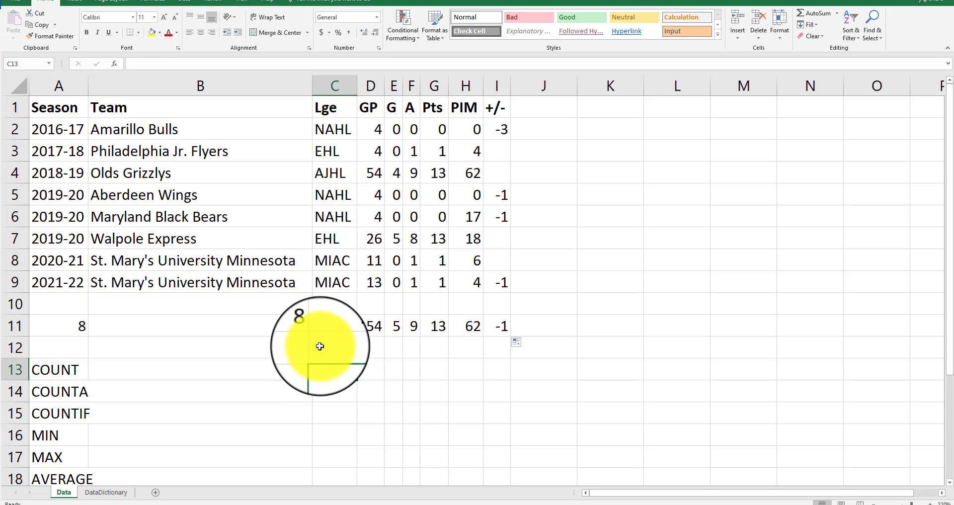
left_click(366, 326)
left_click(333, 358)
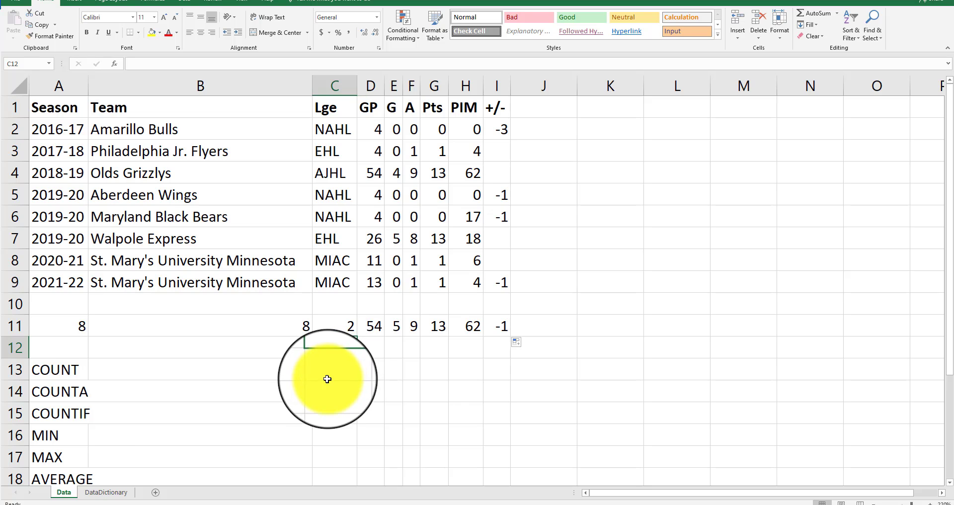
left_click(328, 379)
left_click(369, 339)
left_click(236, 356)
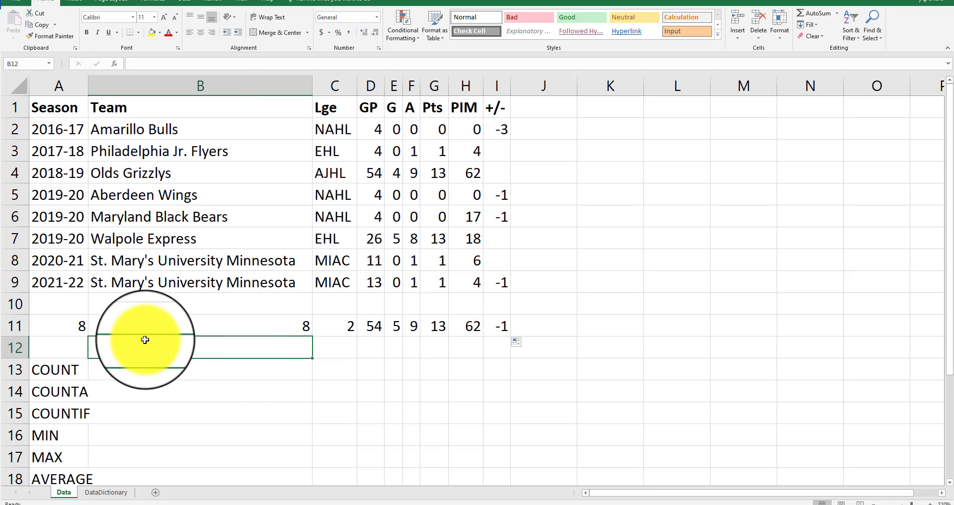
- Review which functions the row 11 summary cells use, comparing the COUNTA formula under Team with the MAX formulas under GP and G
left_click_drag(102, 318, 315, 324)
left_click(375, 329)
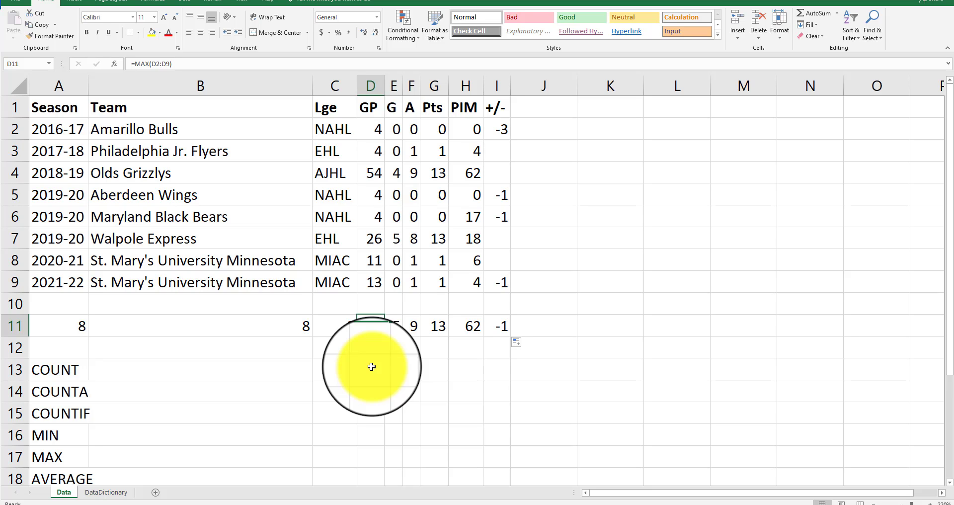
left_click(395, 325)
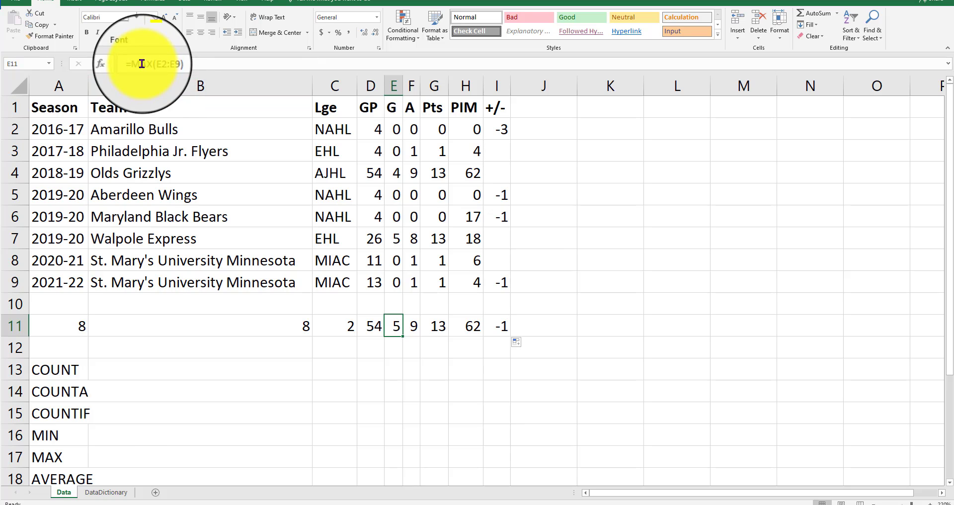
left_click(306, 324)
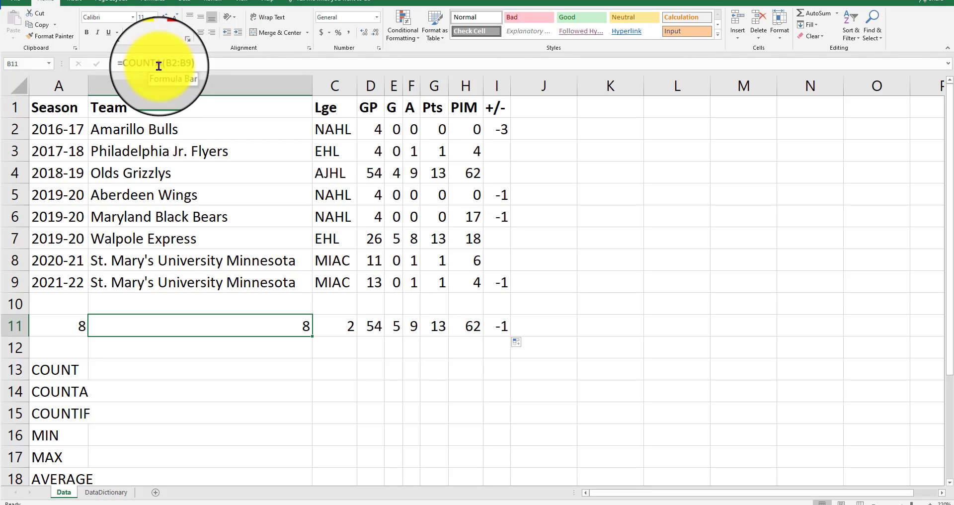
left_click(222, 369)
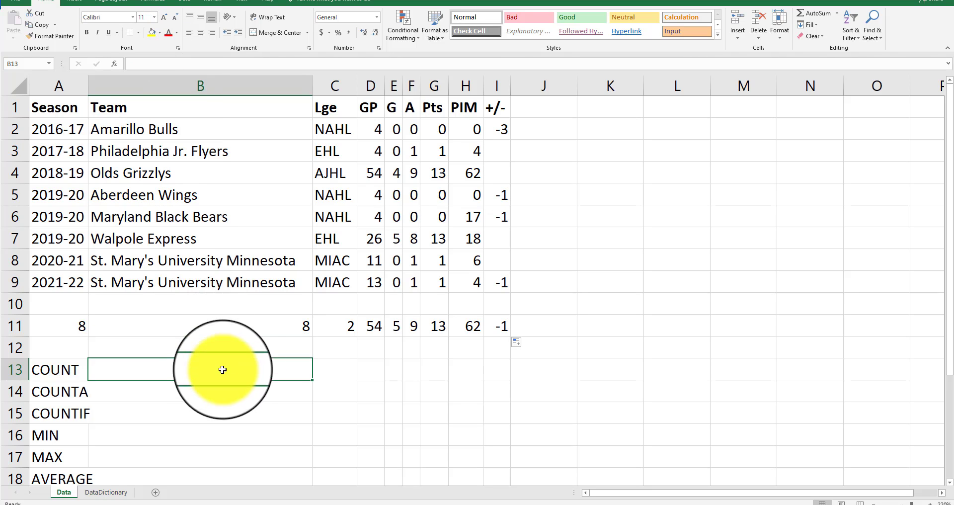
left_click(332, 326)
left_click(372, 326)
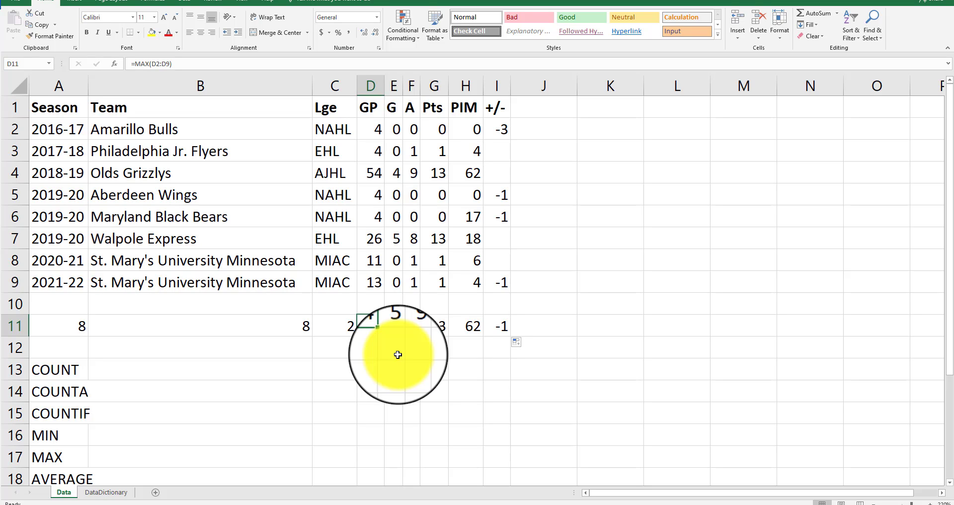
key("Right")
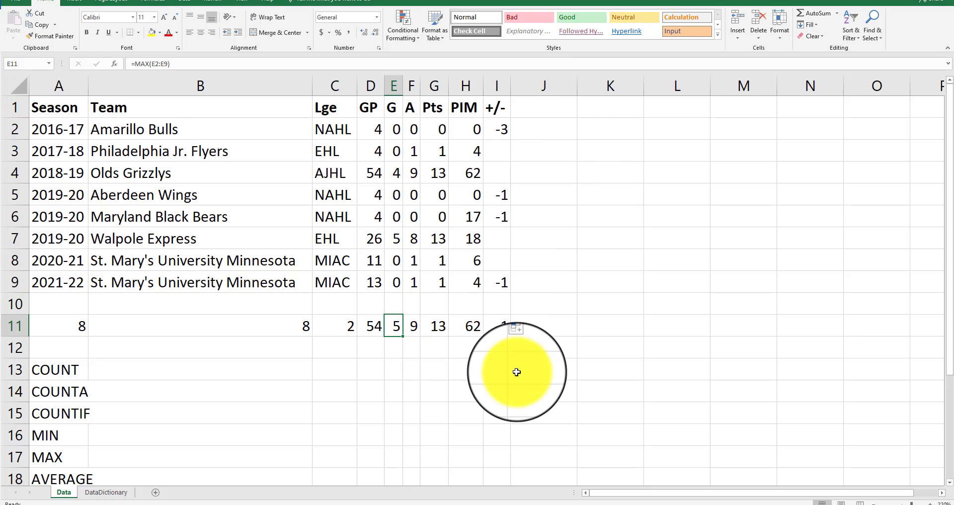
- Enter the header "Correl~ GP:G" in K1 for the correlation between games played and goals
left_click(610, 106)
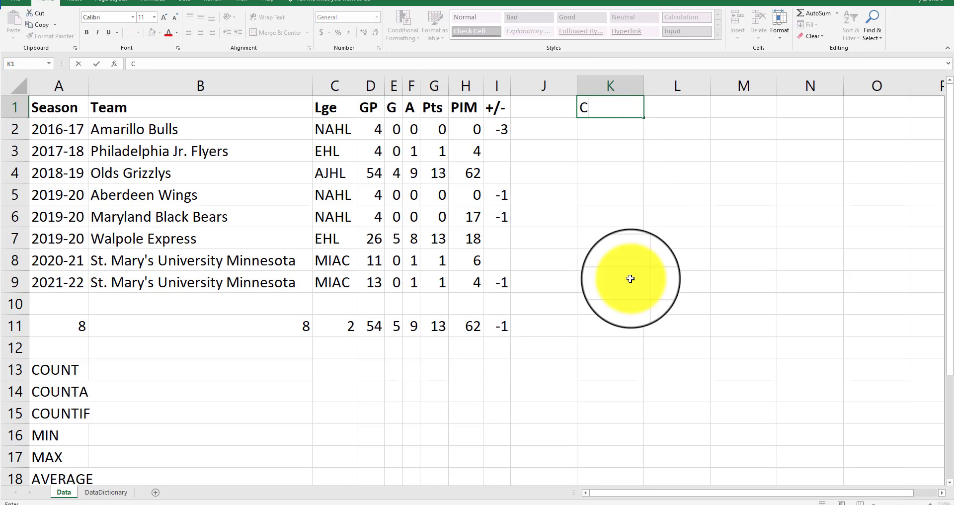
key("Return")
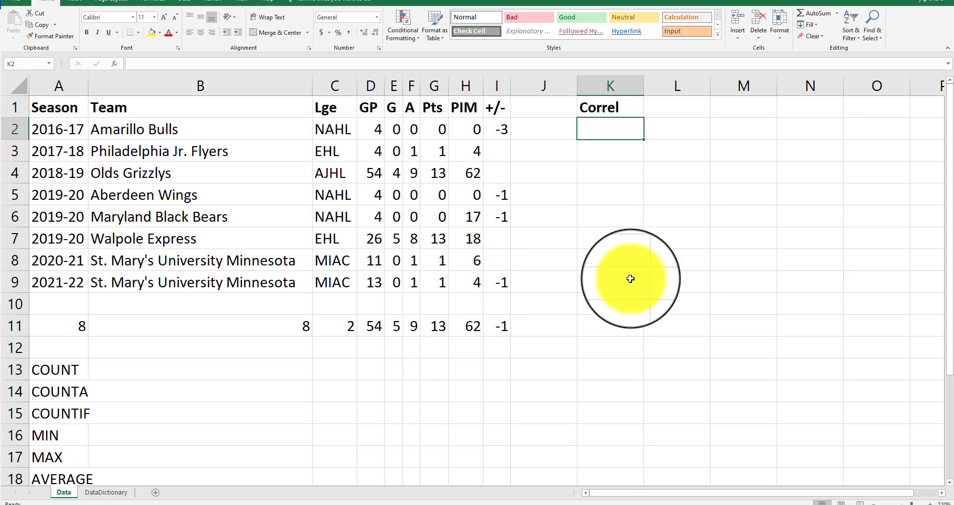
key("Up")
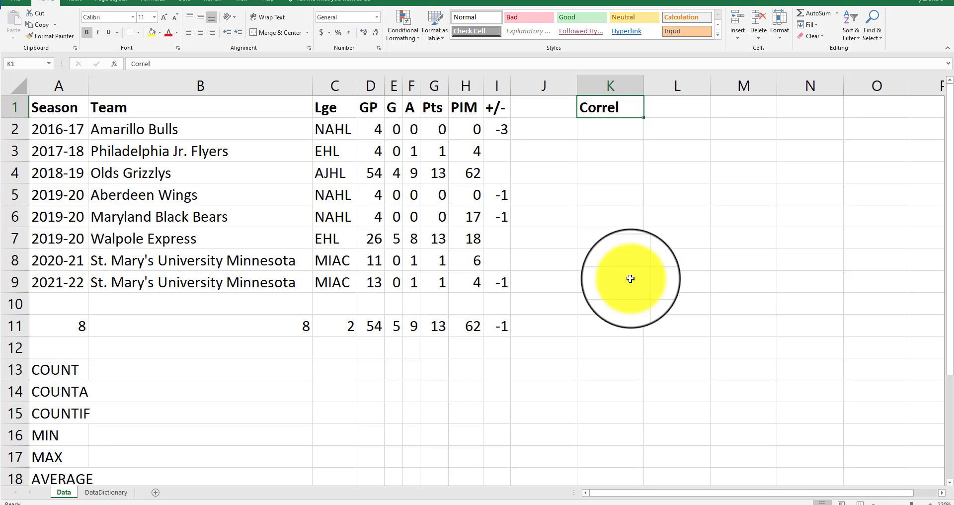
type("Correl~ GP")
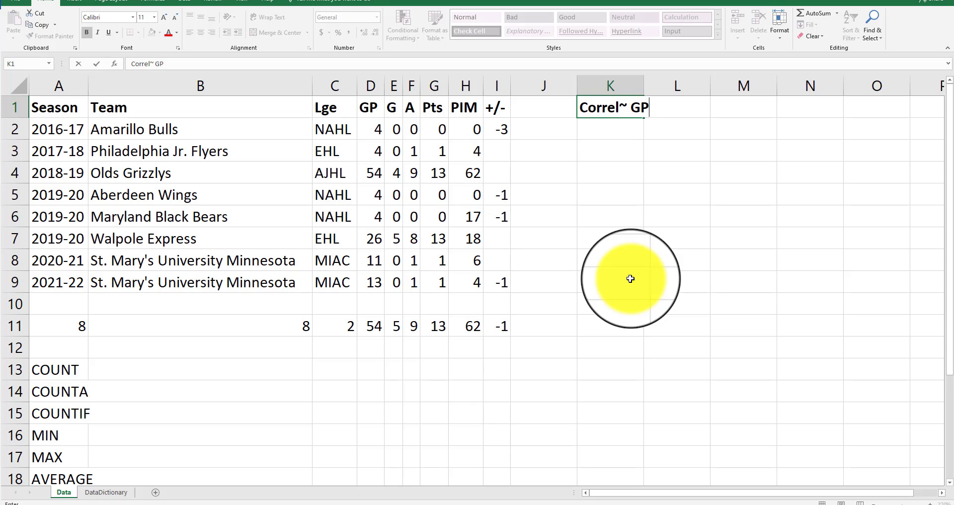
type(":G")
key("Return")
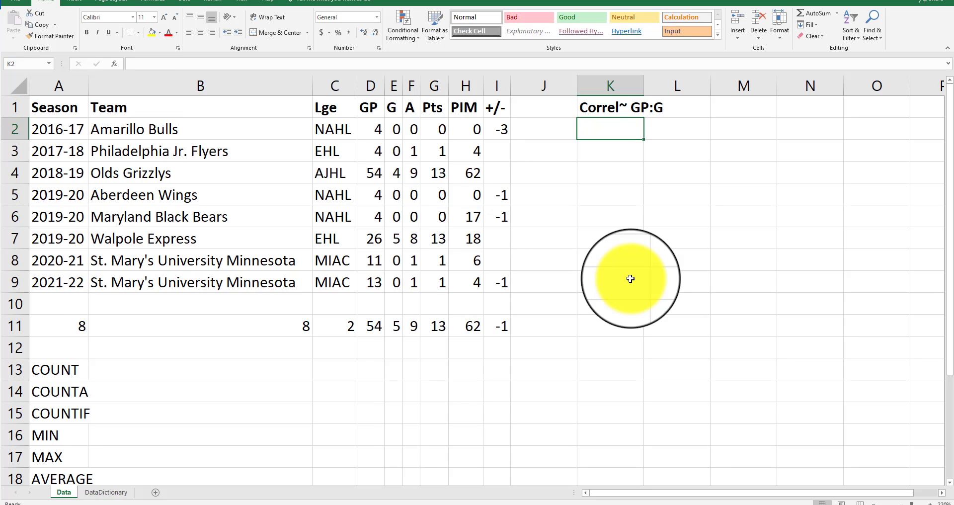
- Calculate the correlation of games played with goals in K2 using =CORREL(D2:D9,E2:E9)
type("=COPRR")
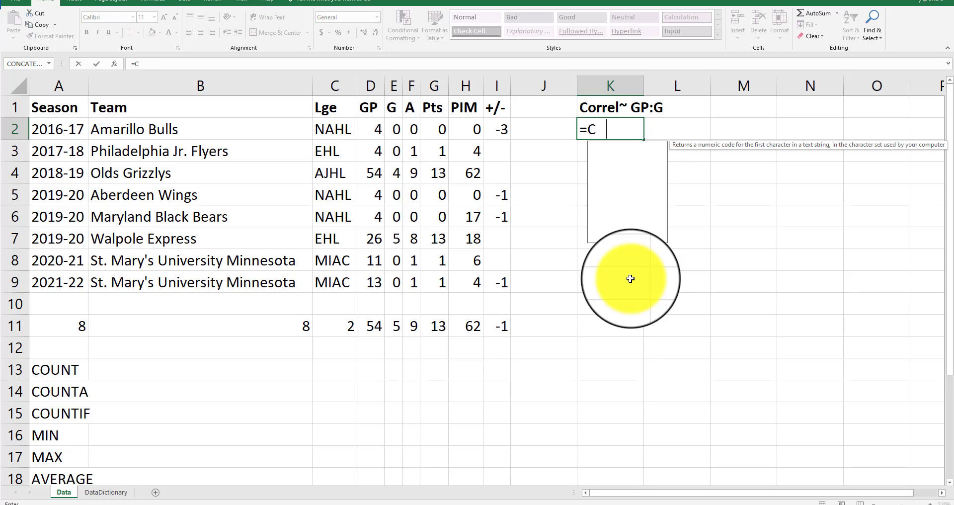
key("BackSpace")
key("BackSpace")
key("BackSpace")
type("RREL(")
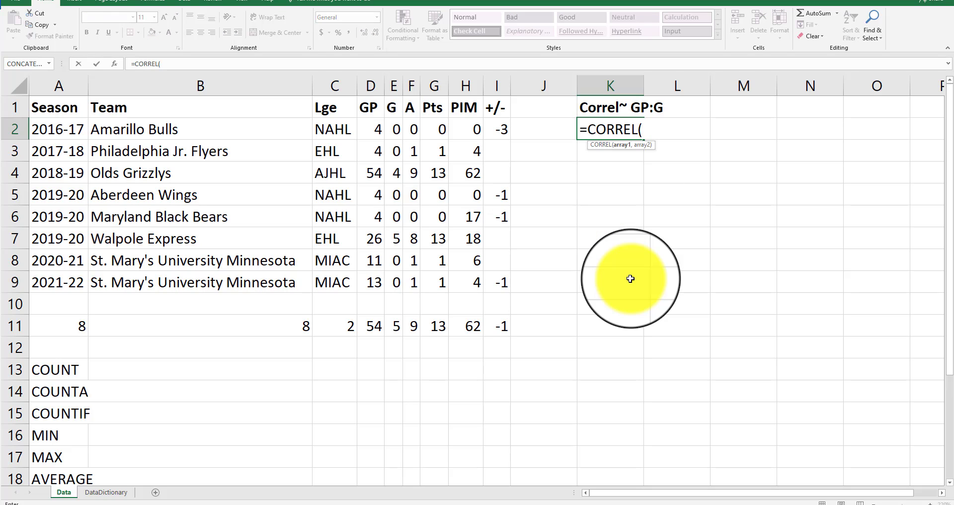
left_click_drag(370, 128, 376, 272)
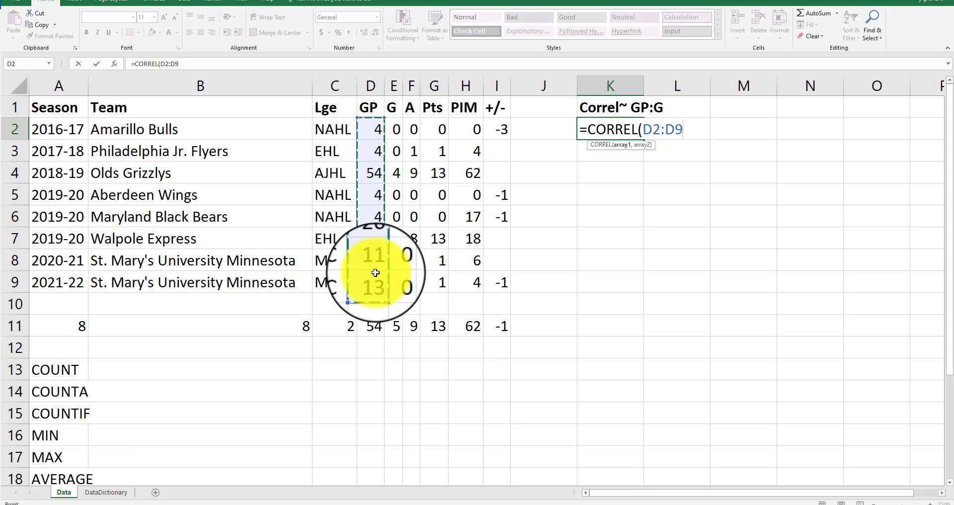
type(",")
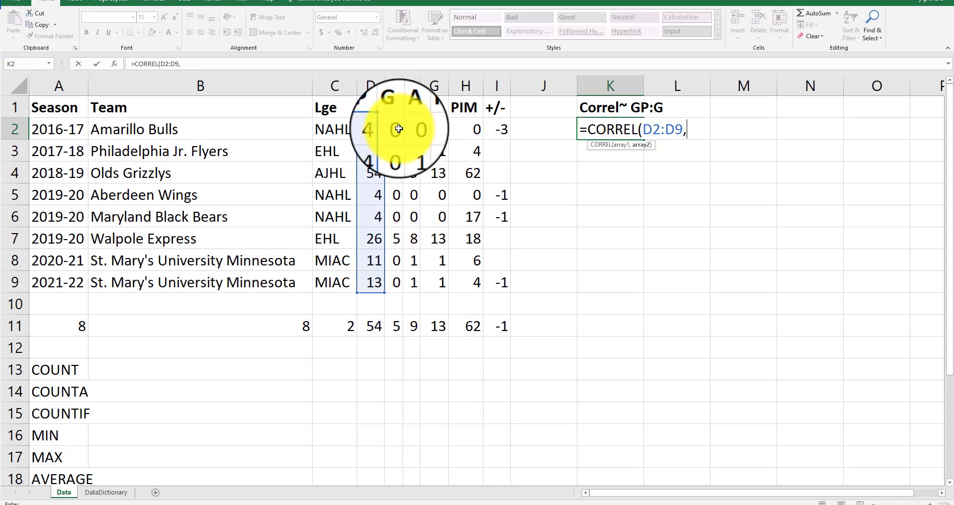
left_click_drag(395, 128, 396, 280)
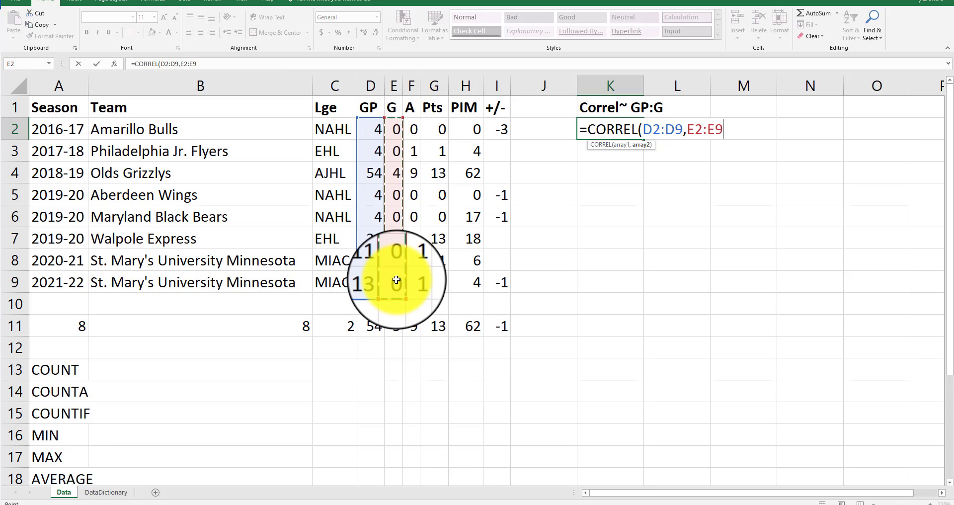
key("Return")
- Try copying the K2 correlation formula down to K11 and examine the ranges referenced in K8
left_click(641, 137)
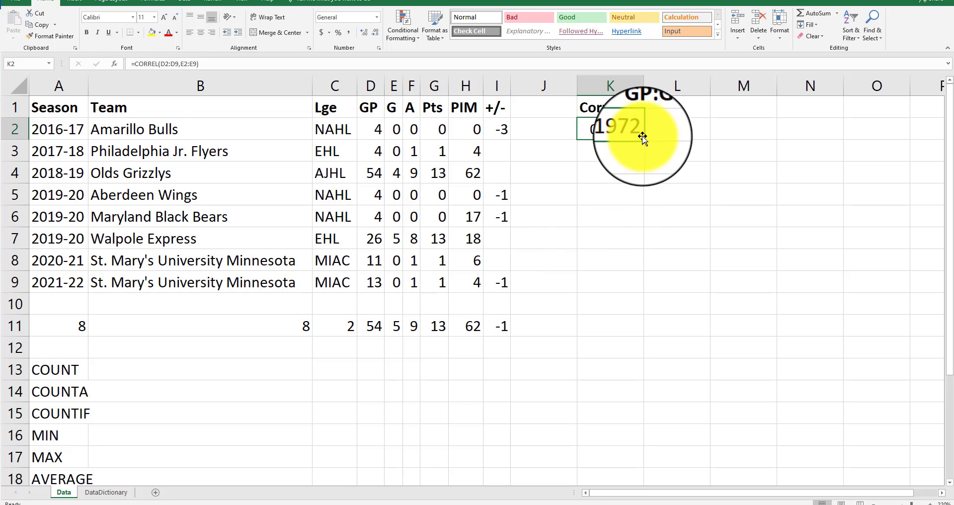
left_click_drag(642, 138, 643, 341)
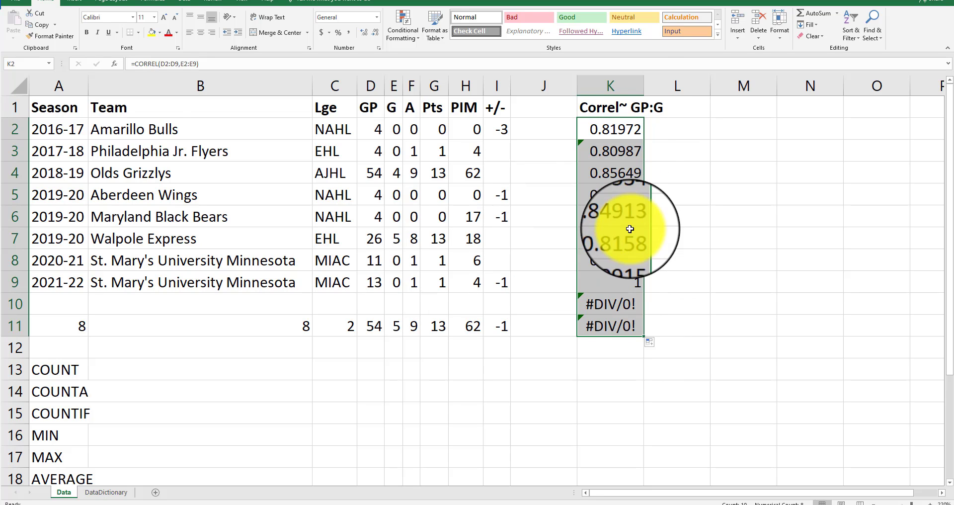
double_click(616, 260)
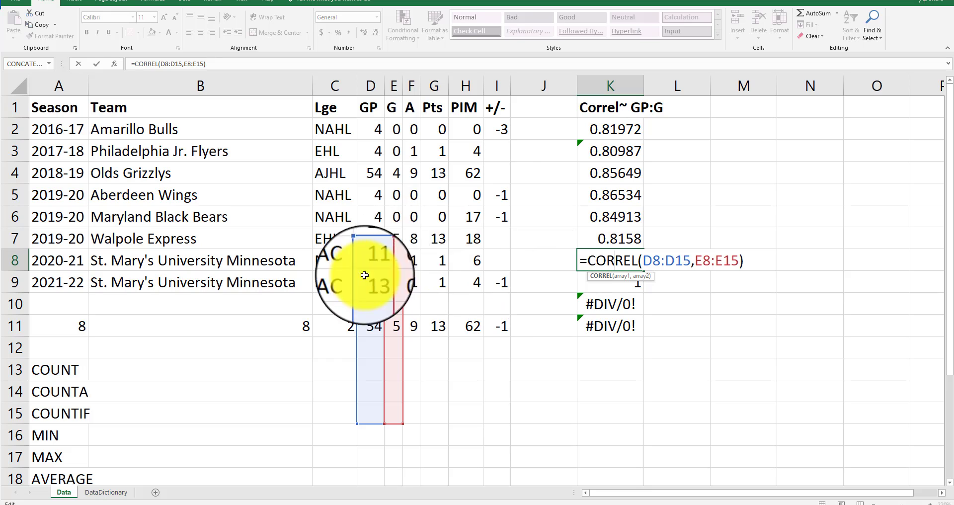
key("Escape")
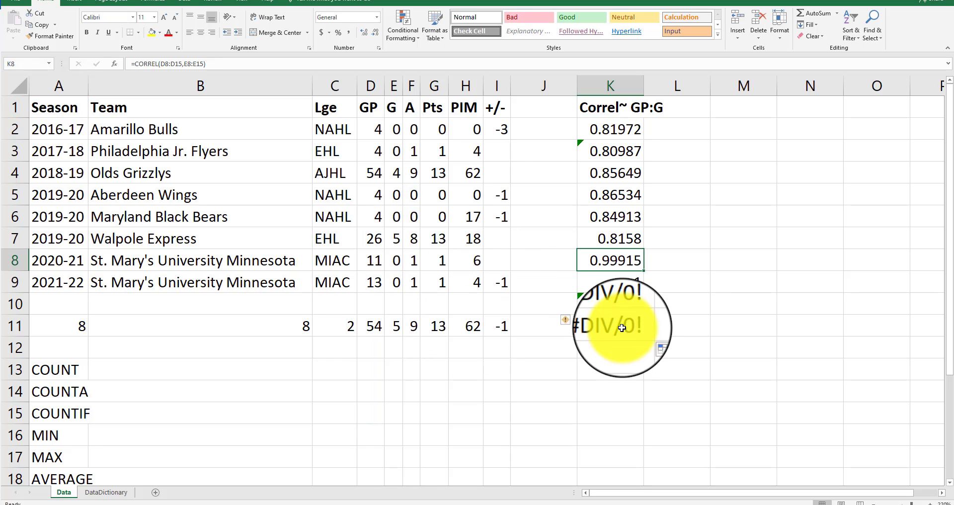
- Clear the copied correlation formulas from K3:K11, keeping only the original in K2
left_click_drag(621, 327, 601, 154)
key("Delete")
left_click(612, 154)
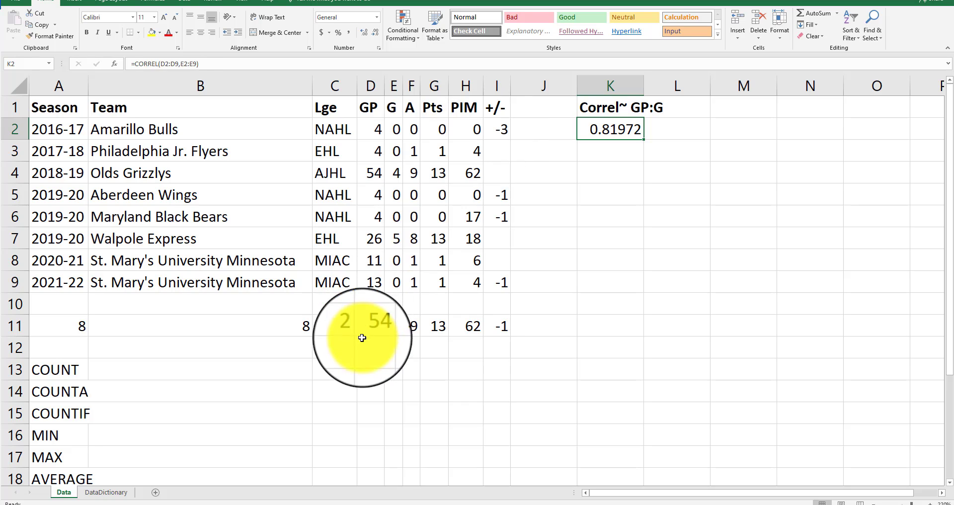
left_click_drag(348, 326, 503, 325)
left_click(529, 133)
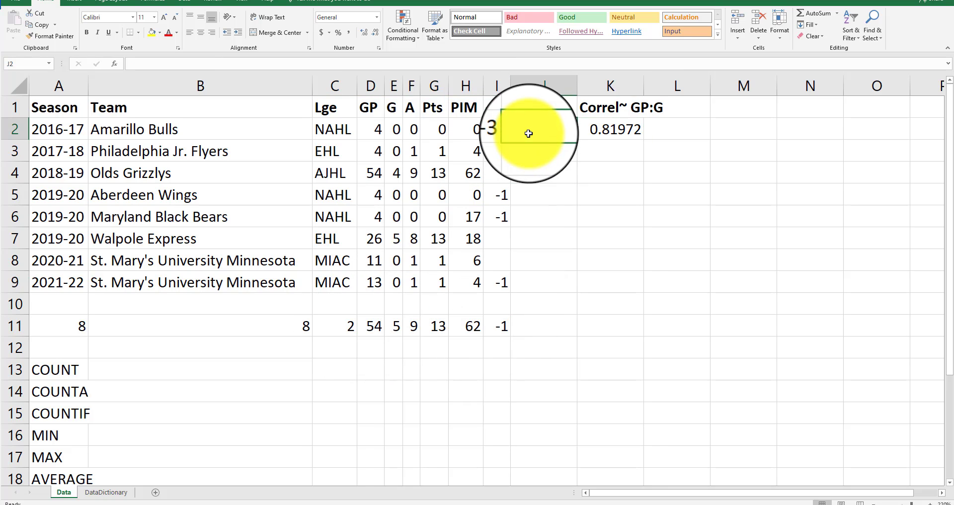
type("=")
key("Left")
key("Left")
key("Left")
key("Left")
key("Left")
key("Left")
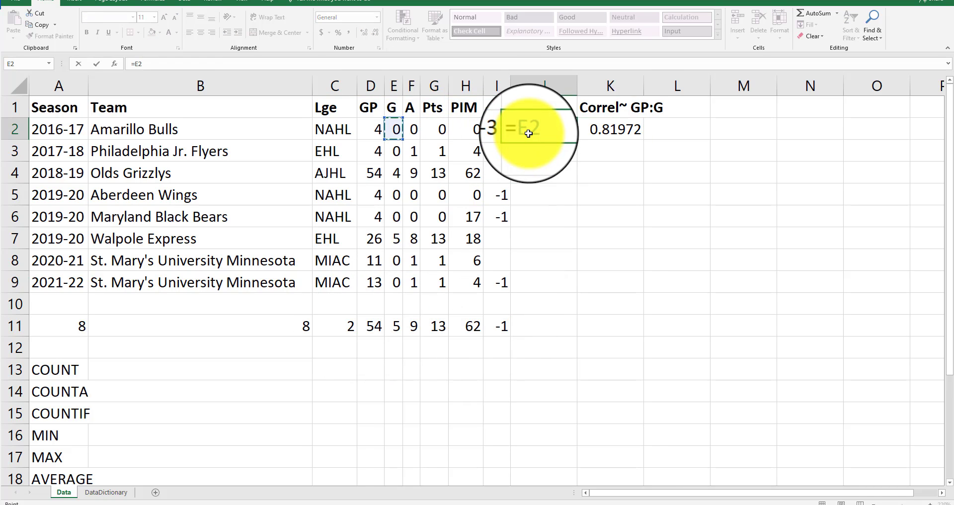
type("+")
key("Left")
key("Left")
key("Left")
key("Left")
key("Left")
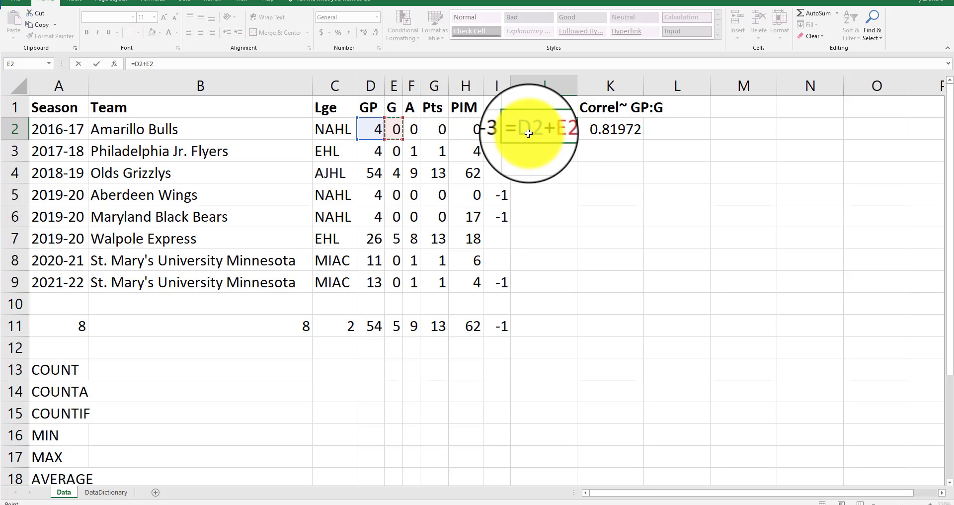
key("Escape")
- Fill J2:J9 with the row-wise sum of goals and assists using =E2+F2, and clear those cells again
type("=")
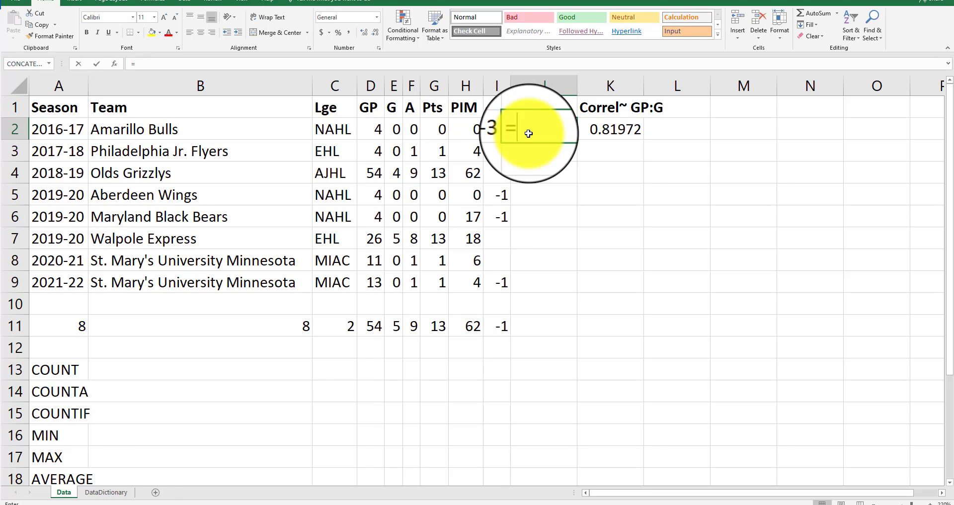
key("Left")
key("Left")
key("Left")
key("Left")
key("Left")
type("+")
key("Left")
key("Left")
key("Left")
key("Left")
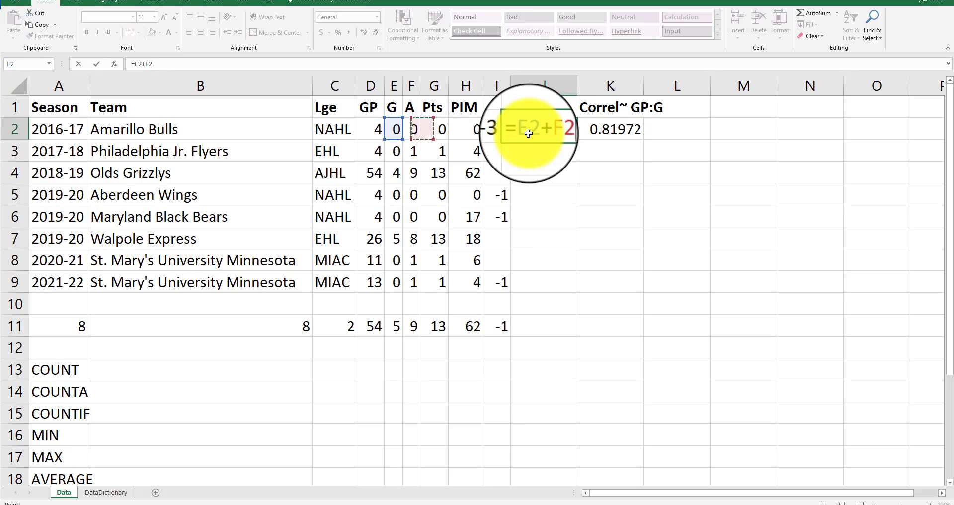
key("ctrl+Return")
left_click_drag(576, 140, 559, 284)
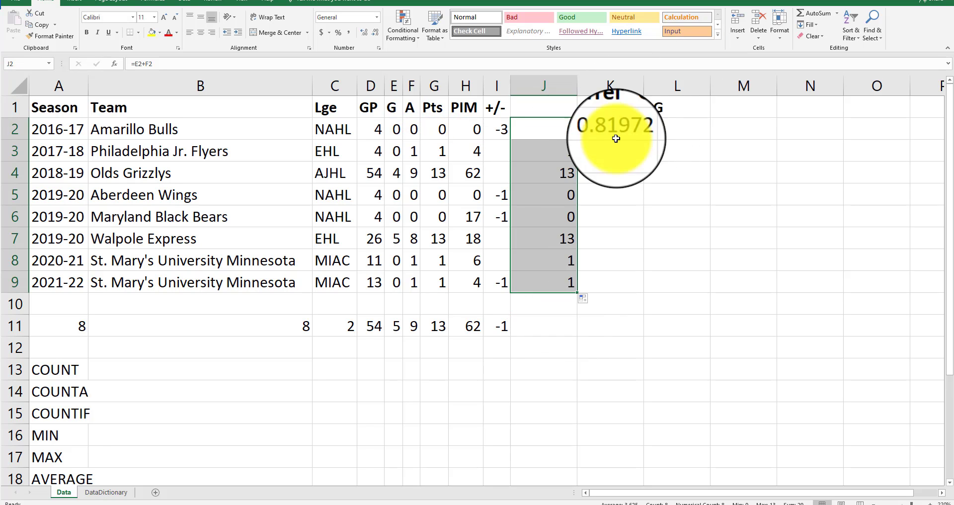
key("Delete")
- Try copying the correlation formula from K2 down to K9 and undo the fill
left_click(627, 140)
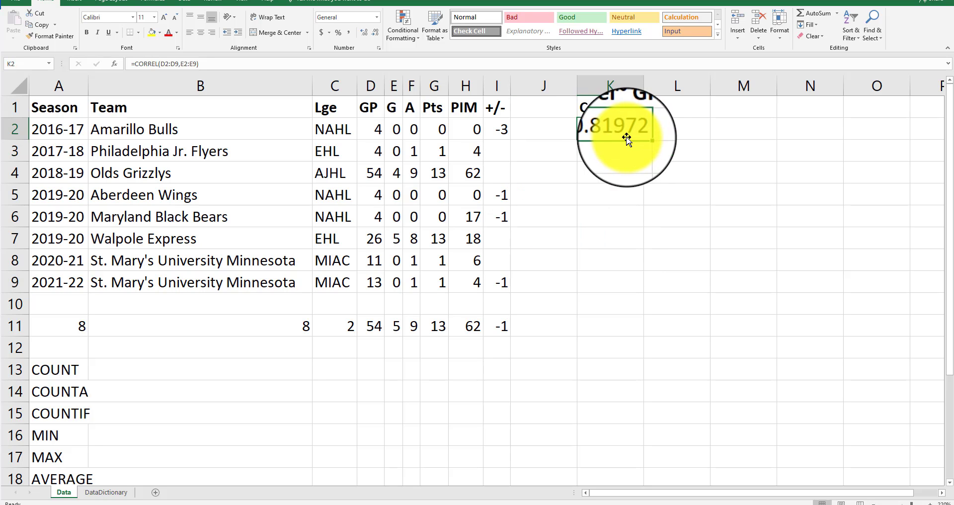
left_click_drag(652, 140, 537, 291)
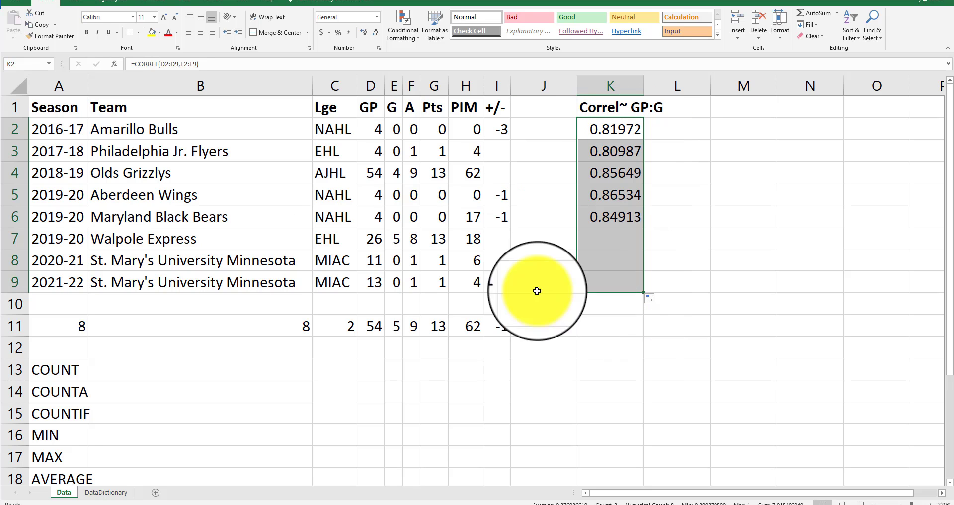
key("ctrl+z")
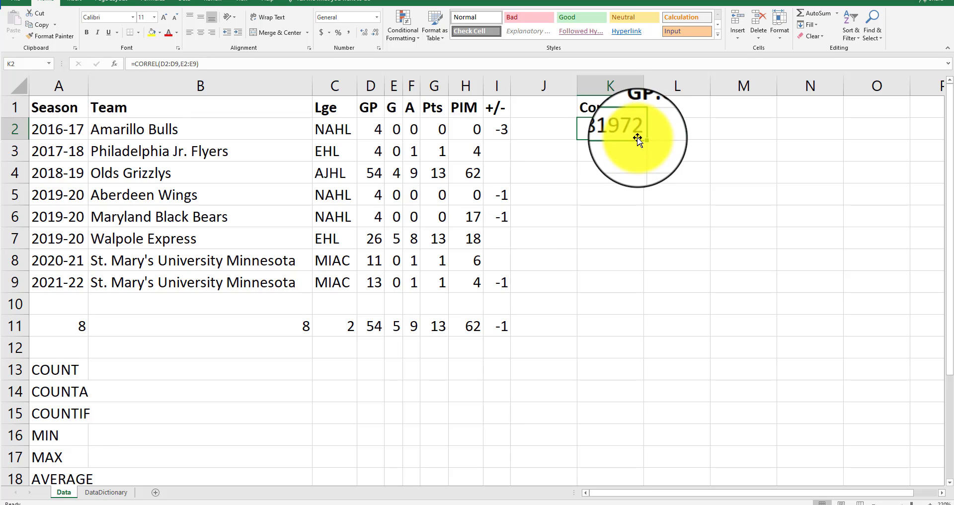
- Copy the K1 header into L1, change it to "Correl~ GP:PIM", and widen column K to fit its header
left_click(664, 112)
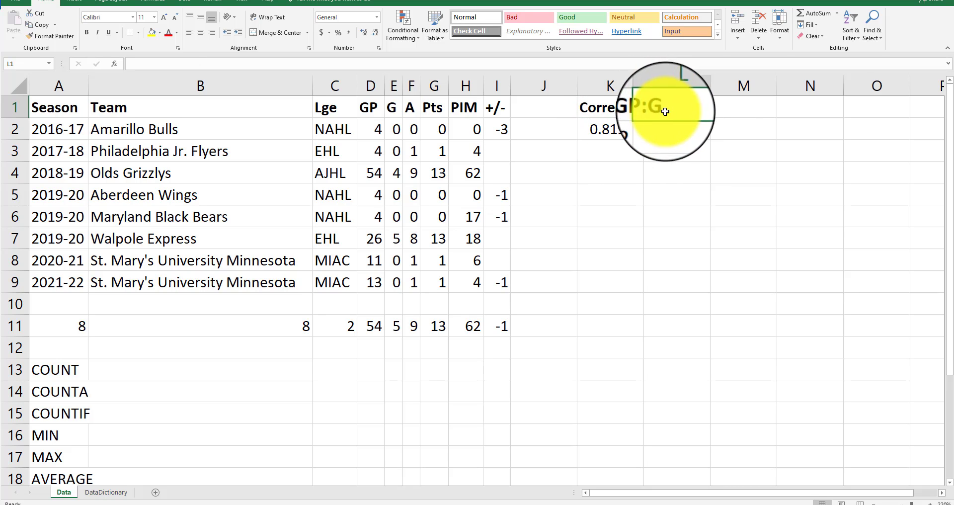
left_click(596, 114)
key("ctrl+c")
key("Right")
key("ctrl+v")
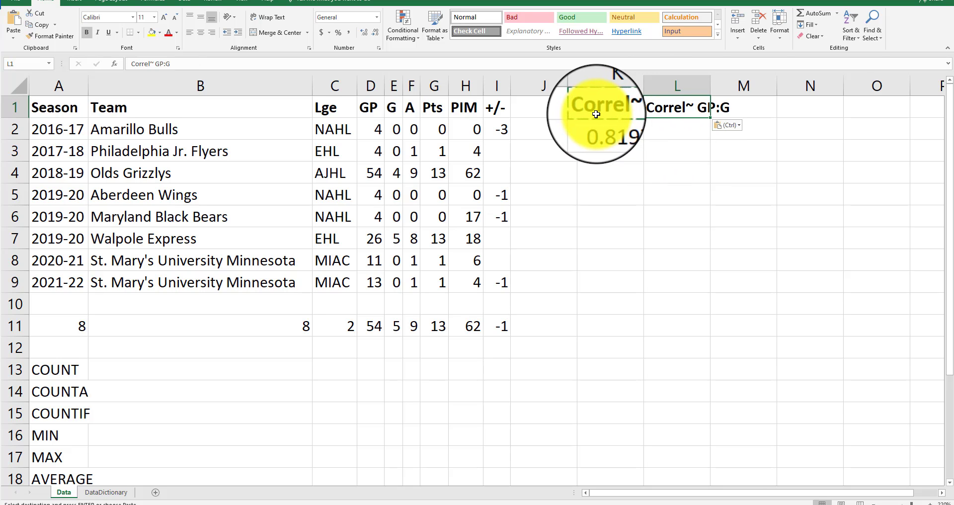
left_click(174, 63)
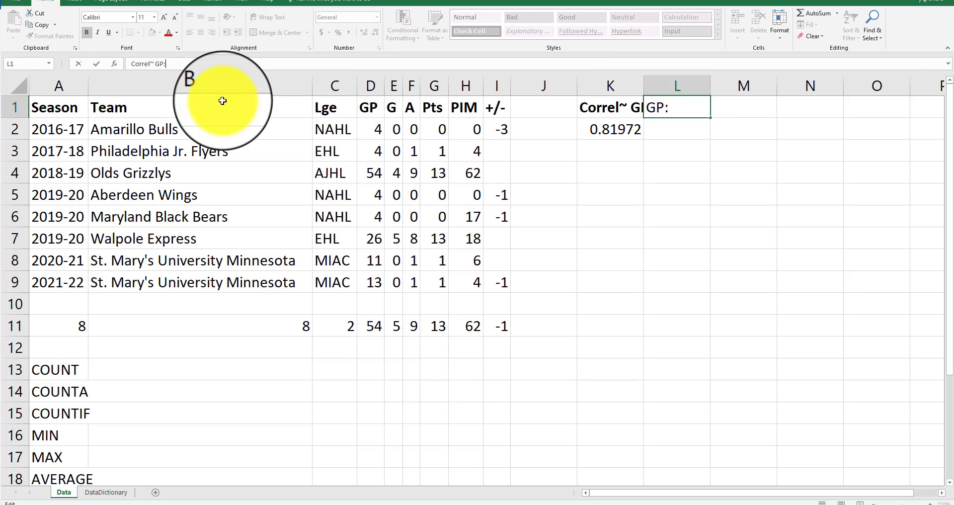
type("PIM")
key("ctrl+Return")
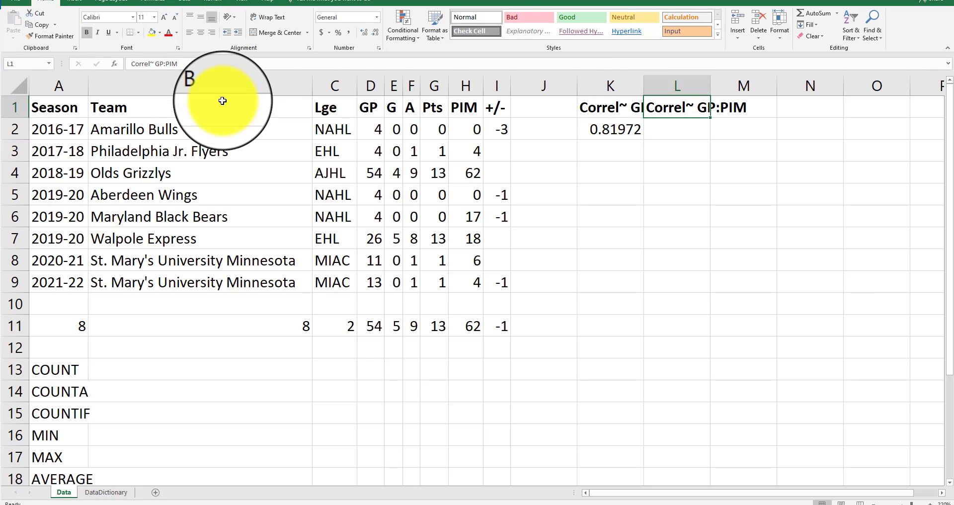
double_click(641, 91)
- Try copying the K2 correlation formula across to L2 and examine which columns the copy references
left_click(639, 129)
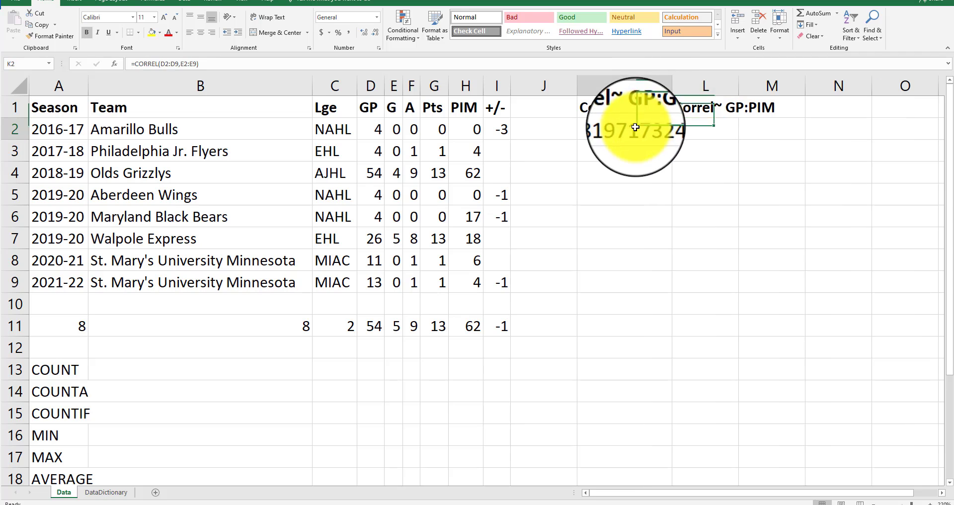
left_click_drag(671, 137, 736, 137)
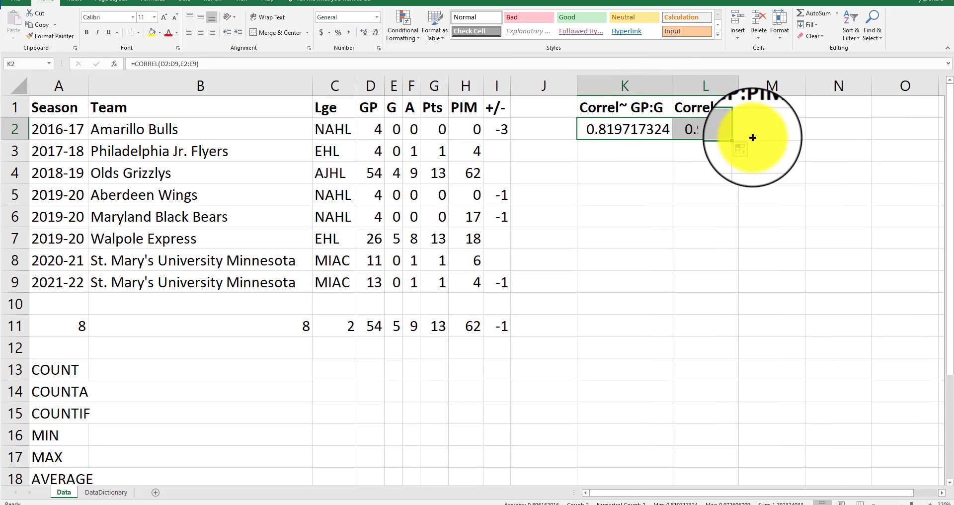
double_click(699, 130)
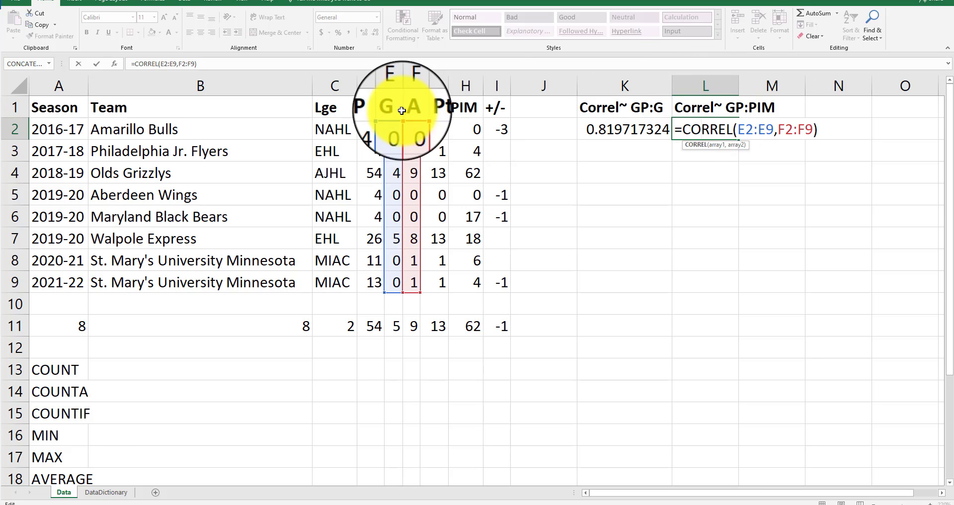
key("ctrl+Return")
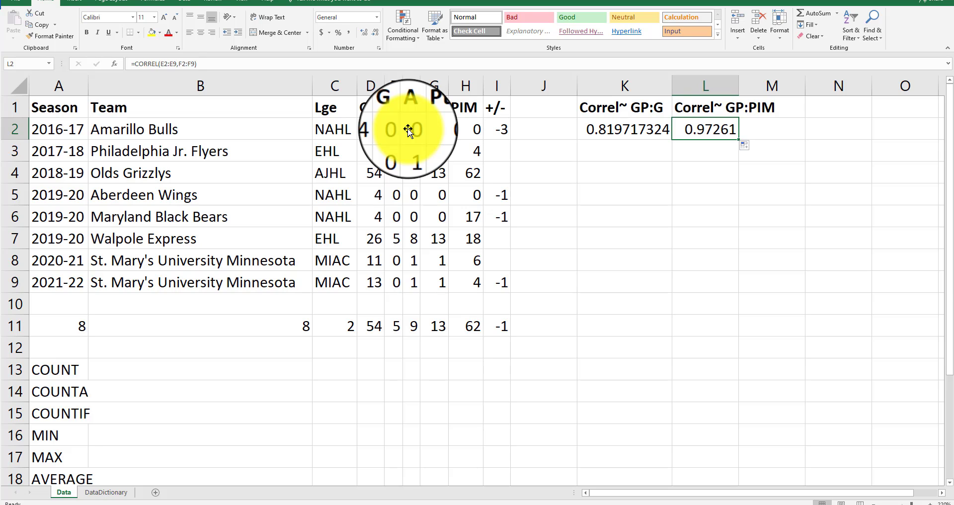
- Clear the copied correlation formula from L2 and return to the GP:G correlation in K2
key("Delete")
key("Left")
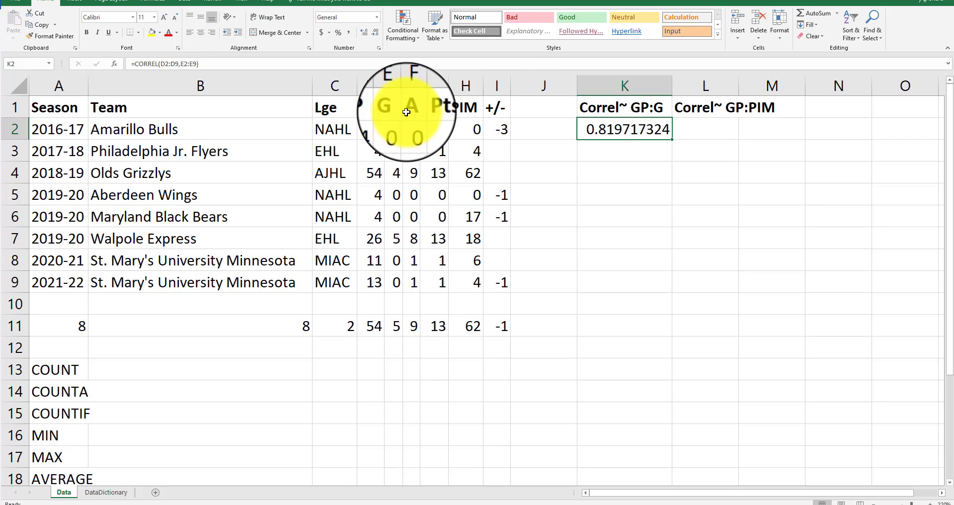
left_click(651, 150)
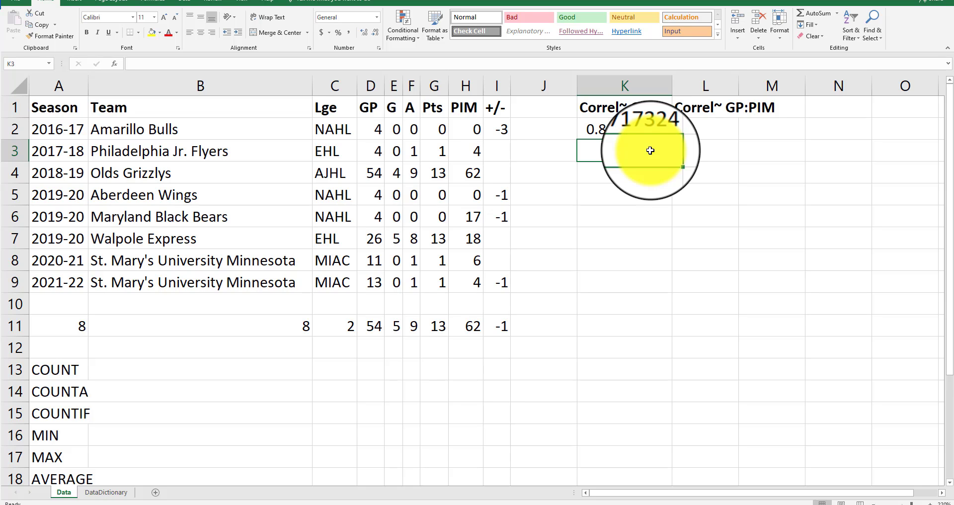
left_click(641, 130)
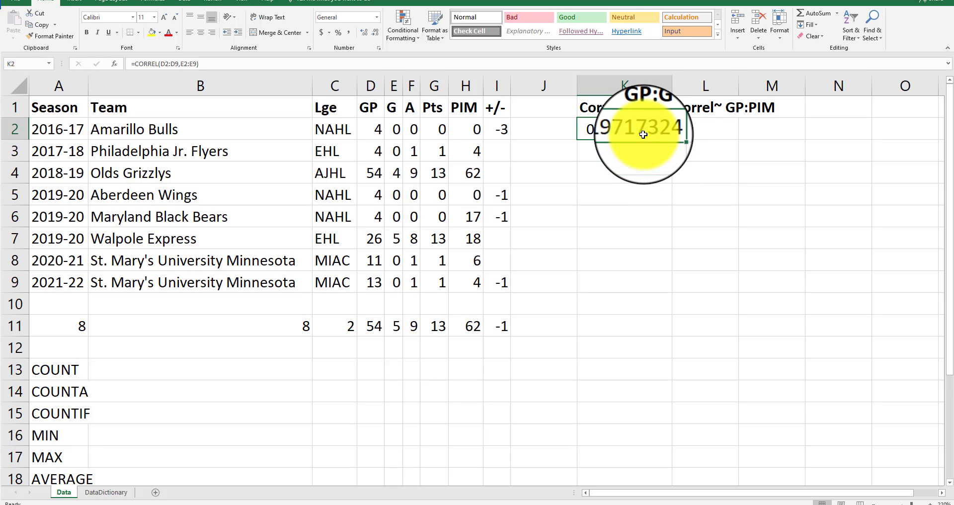
- Calculate the correlation between games played and PIM in L2 with =CORREL(D2:D9,H2:H9)
left_click(684, 130)
type("=CORREL(")
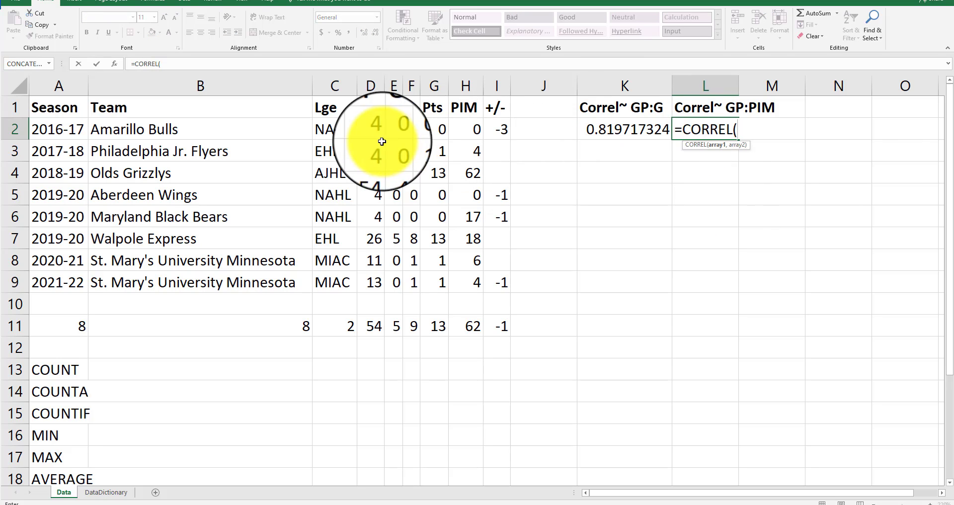
left_click_drag(370, 128, 377, 290)
type(",")
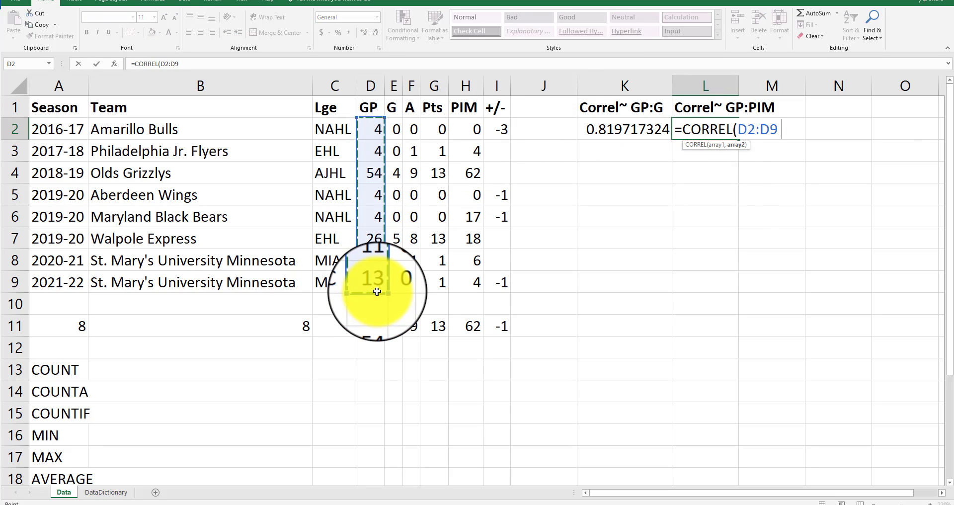
left_click_drag(467, 130, 469, 285)
key("Return")
key("Up")
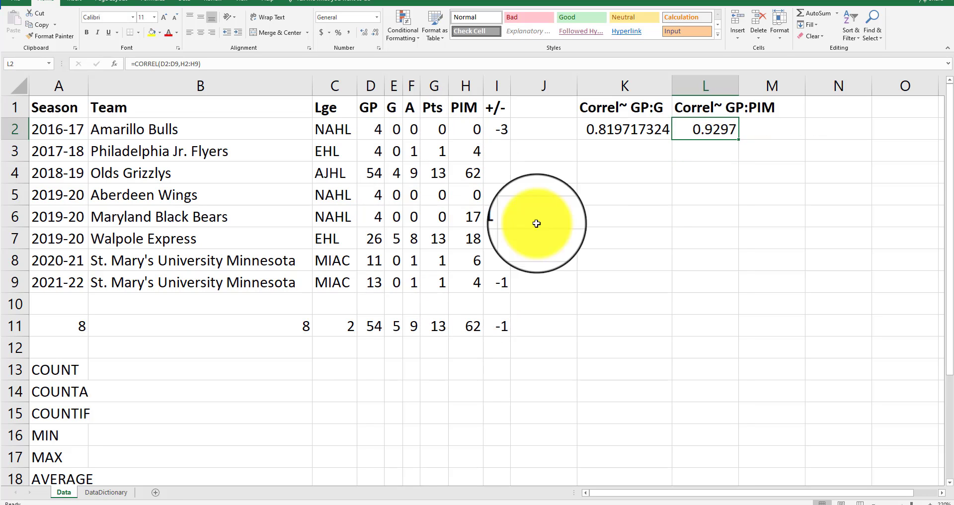
- Format the correlations in K2:L2 with the comma number style and widen column L to fit its header
left_click_drag(633, 128, 701, 128)
left_click(346, 33)
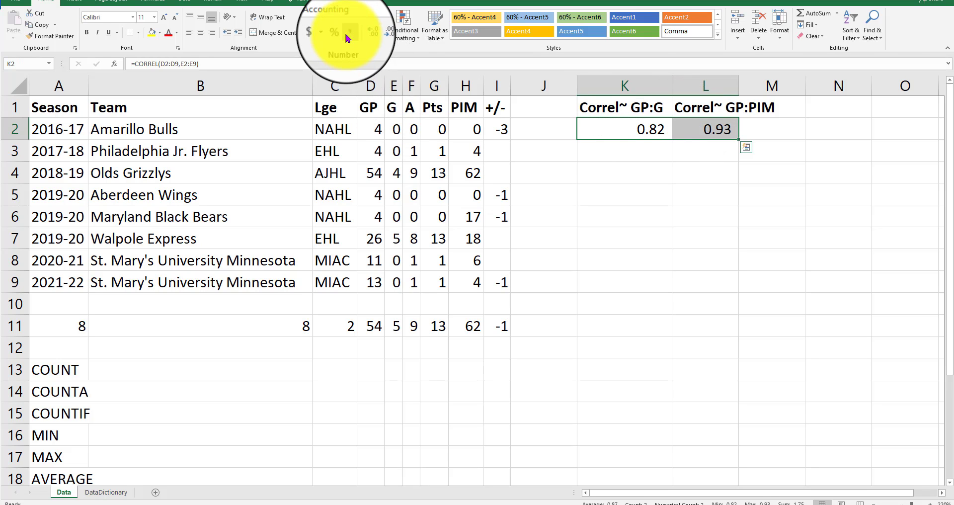
left_click(669, 166)
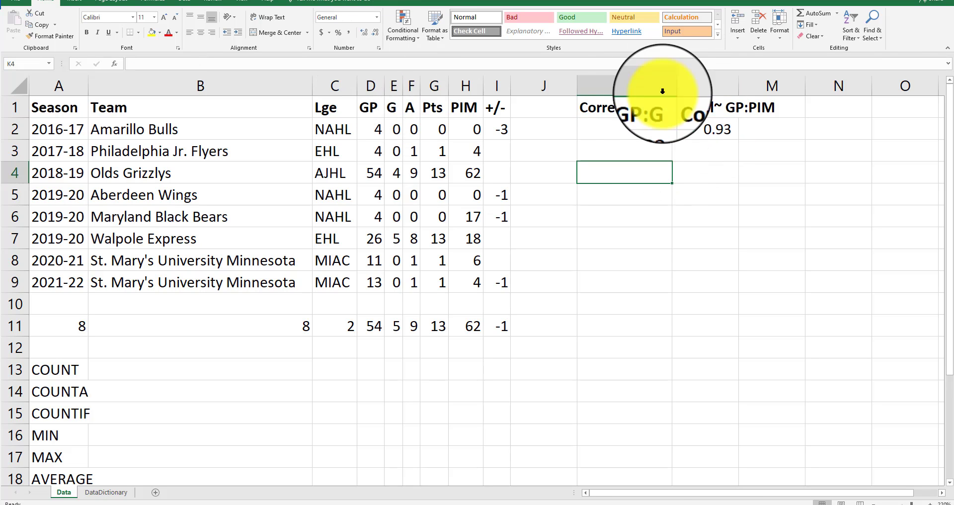
double_click(739, 92)
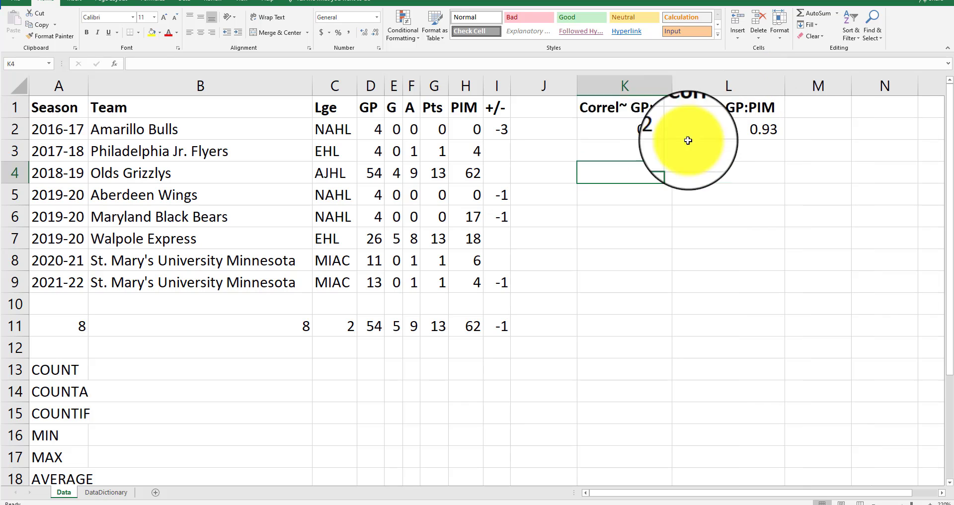
left_click(625, 108)
left_click(730, 131)
left_click(641, 129)
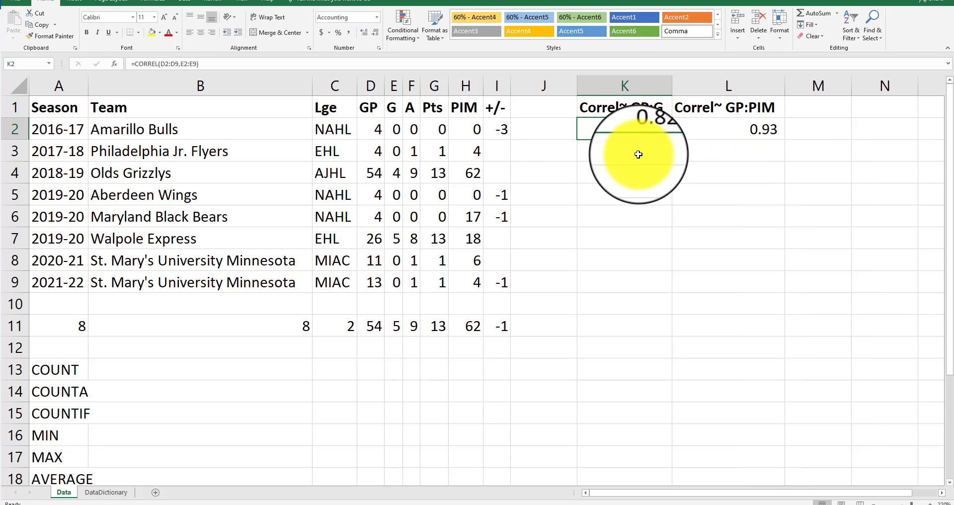
left_click(639, 150)
left_click(637, 134)
left_click(634, 152)
- Enter the note "distance from zero = STRENGTH" in K4 below the correlations
left_click(631, 172)
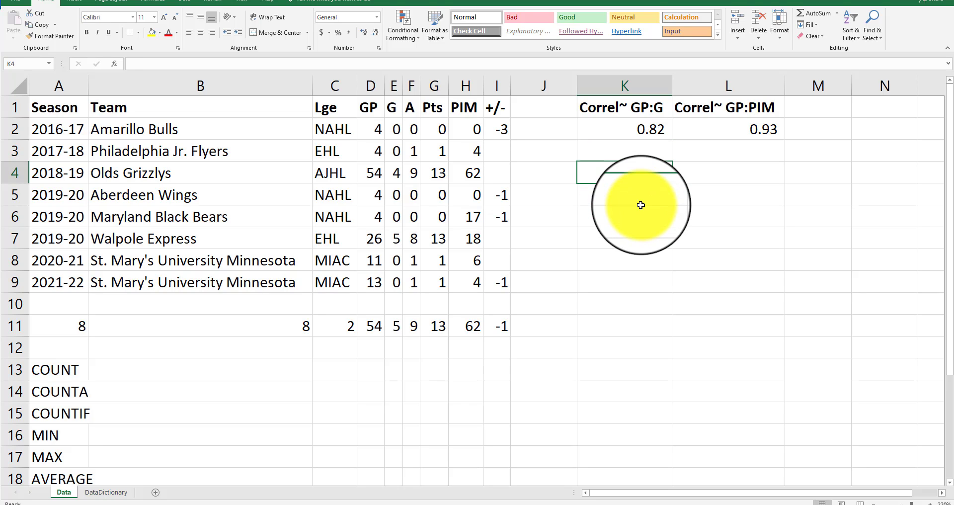
type("distance from")
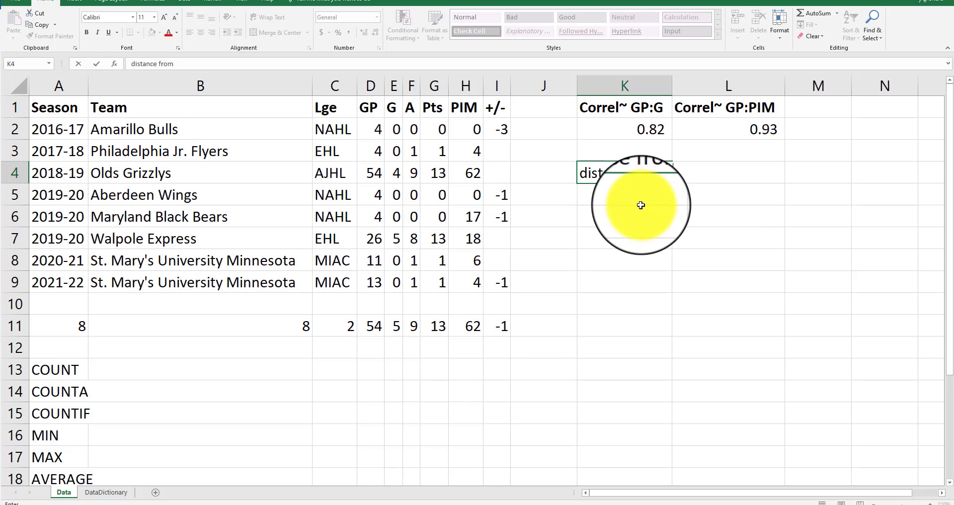
type(" zero = STR")
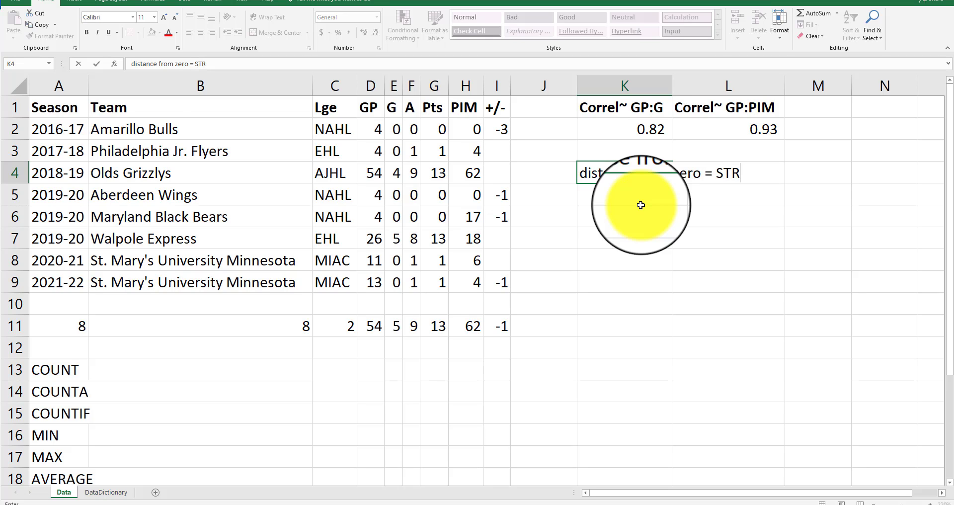
type("ENGTH")
key("Return")
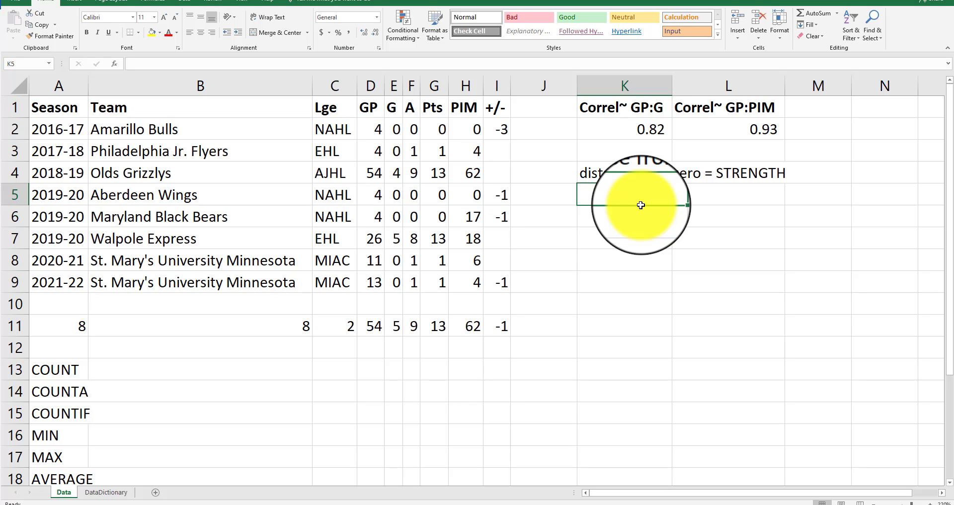
- Enter -0.83 in K6 as an example of a negative correlation
key("Return")
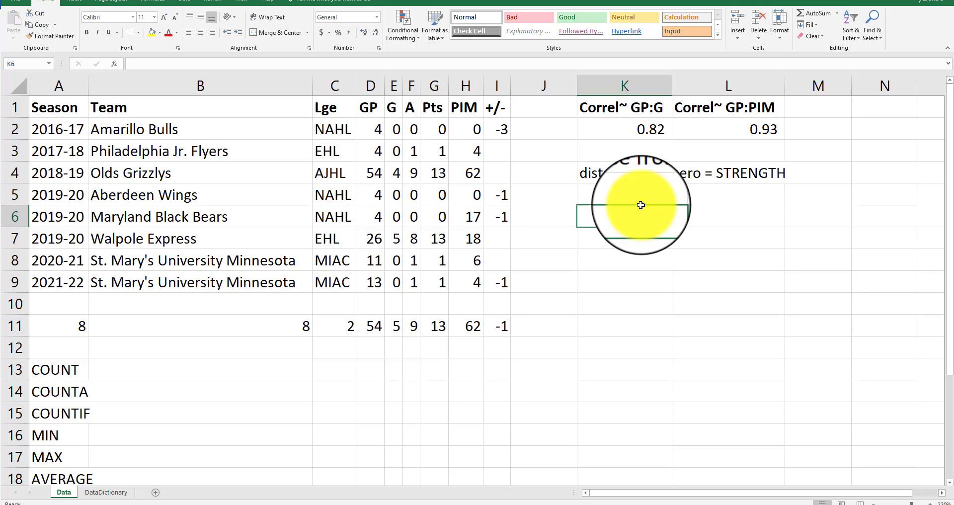
type("-")
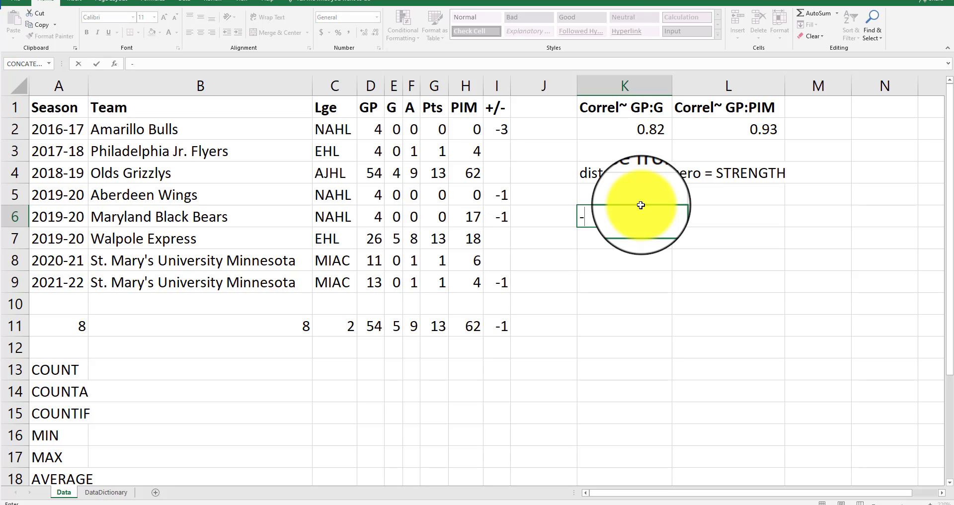
type("0.83")
key("Return")
key("Up")
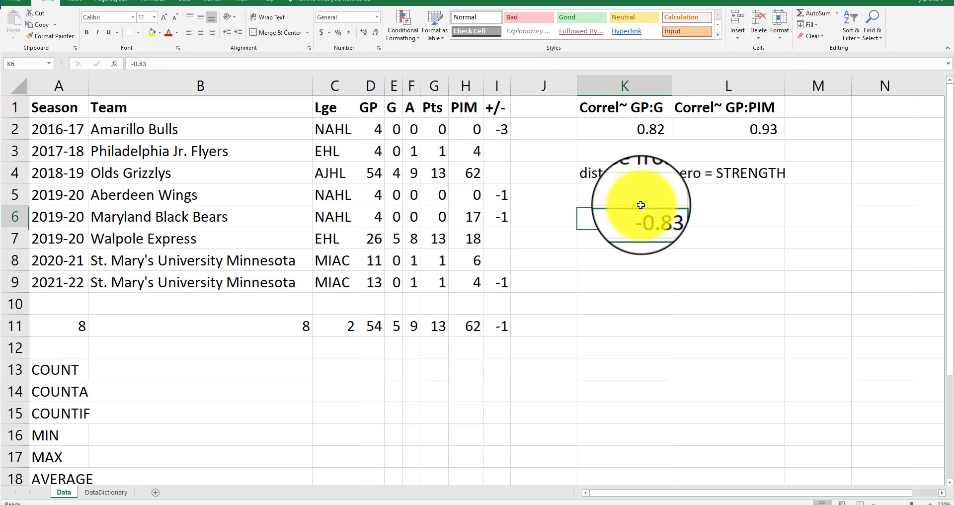
- Compare the strength of the GP:G and GP:PIM correlations in K2 and L2 with the negative example in K6
left_click(638, 128)
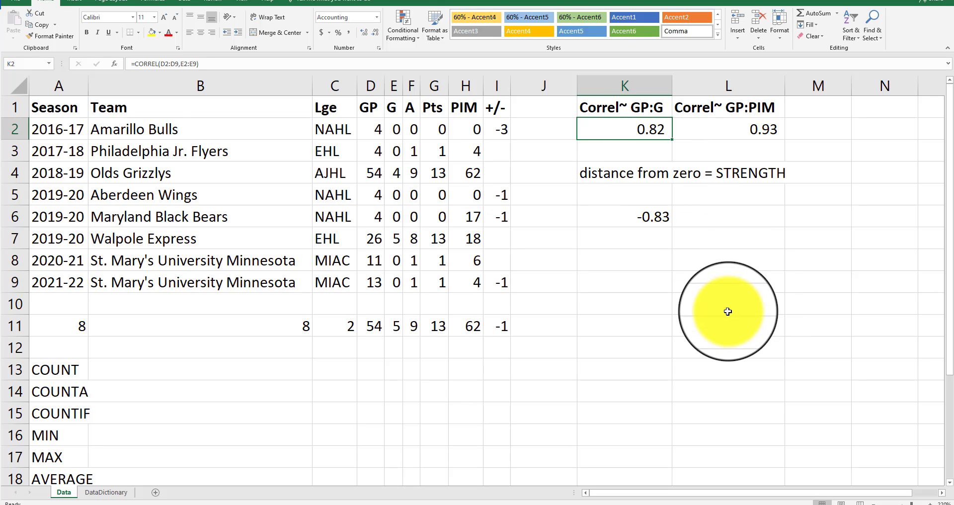
left_click(612, 174)
left_click(635, 218)
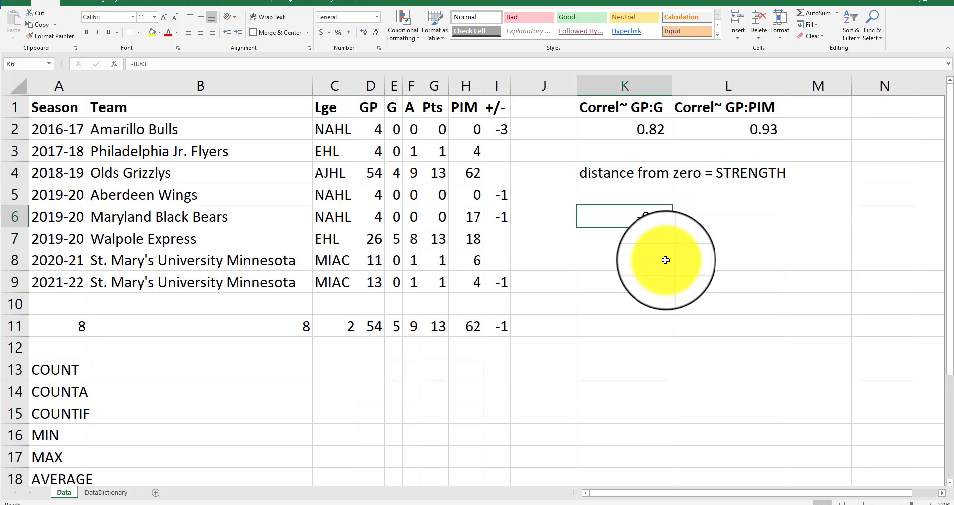
left_click(613, 131)
left_click(711, 126)
left_click(659, 131)
left_click(717, 131)
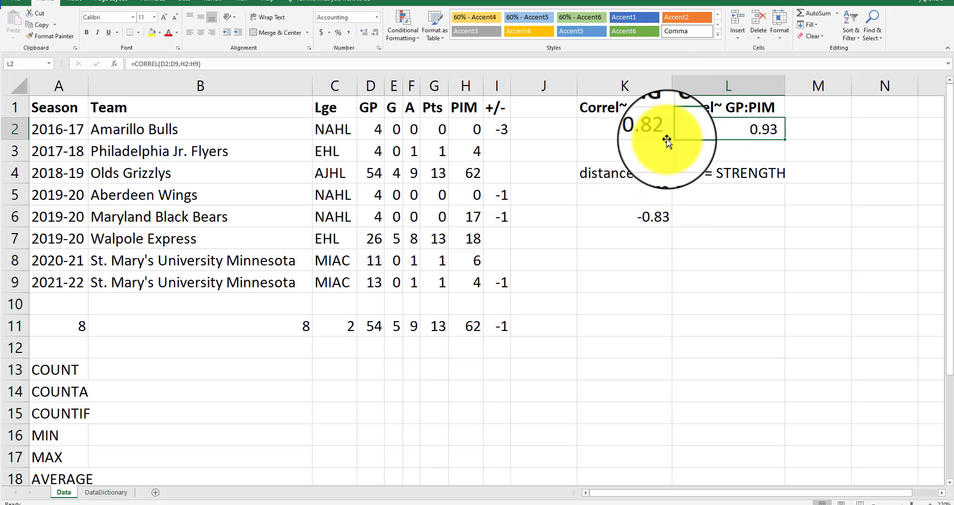
left_click(638, 131)
left_click(713, 131)
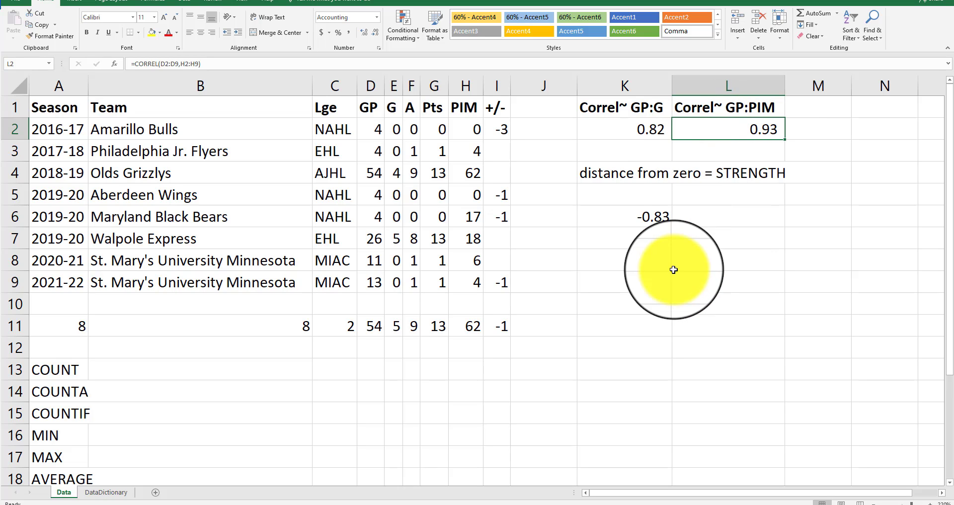
left_click(646, 129)
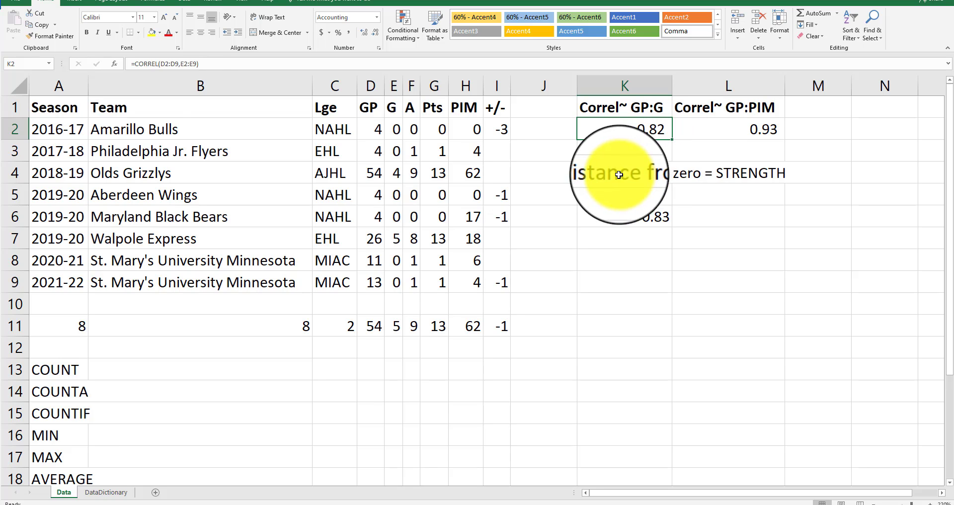
left_click_drag(603, 170, 639, 234)
left_click(617, 155)
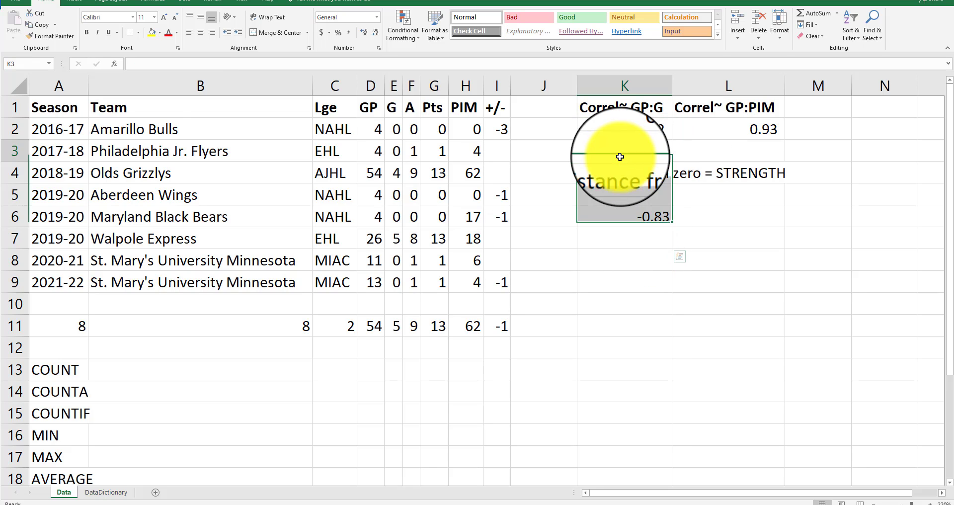
- Try replacing the GP:G correlation formula in K2 with a perfect correlation of 1, undoing the replacement each time
left_click(649, 136)
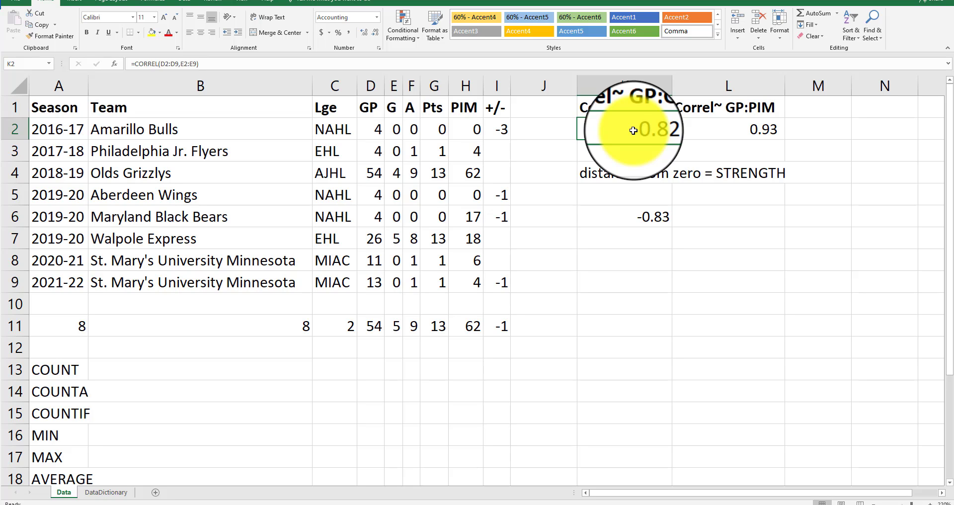
type("1")
key("Return")
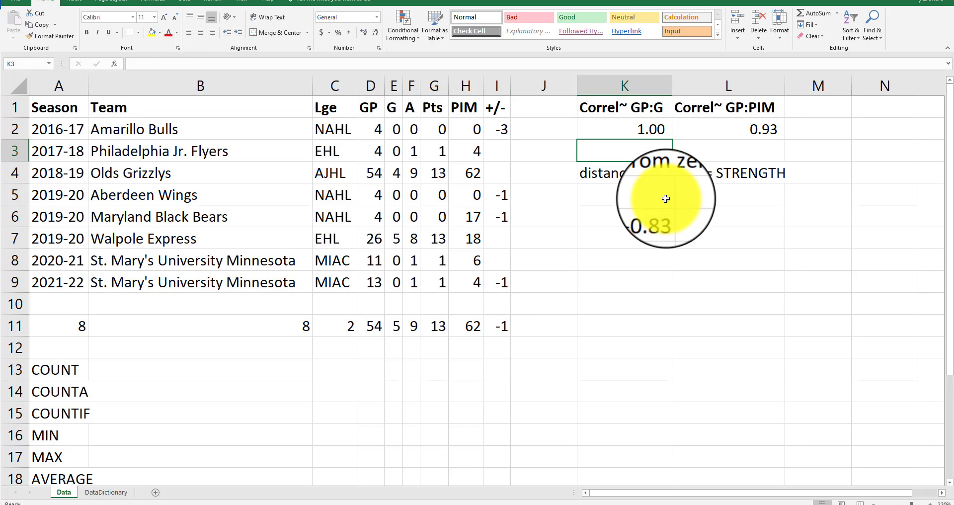
key("ctrl+z")
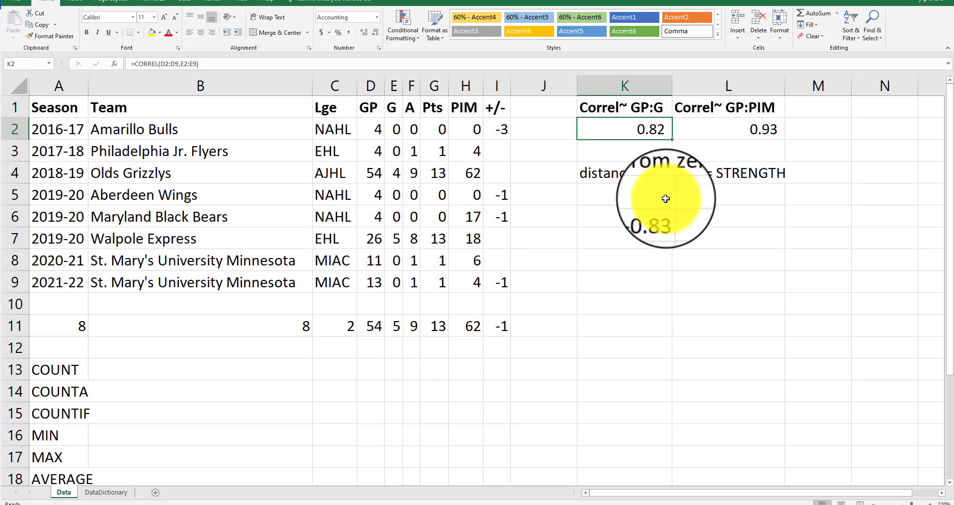
type("1")
key("Tab")
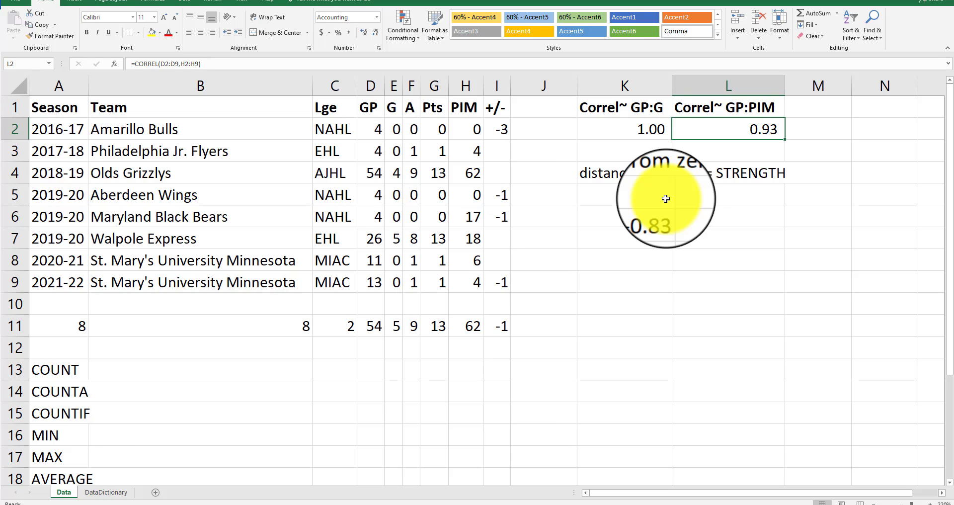
key("Left")
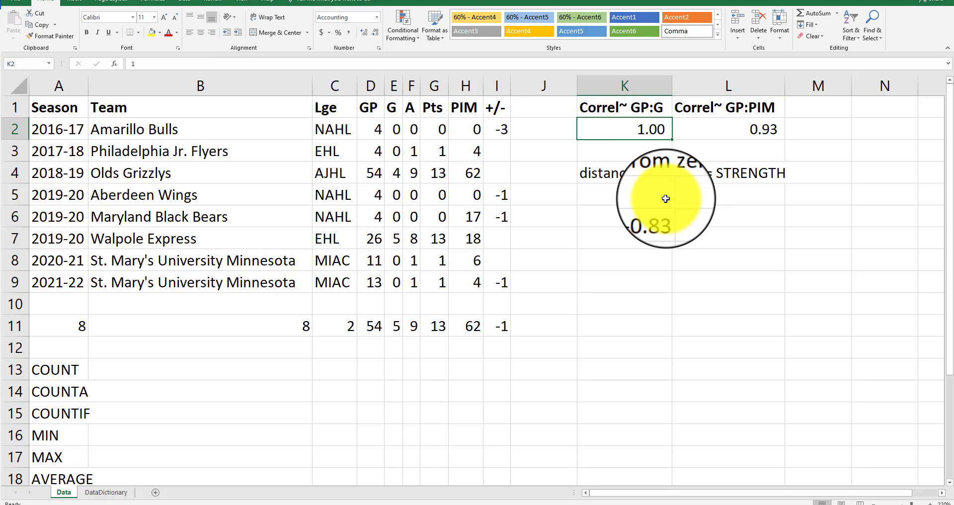
key("ctrl+z")
key("Down")
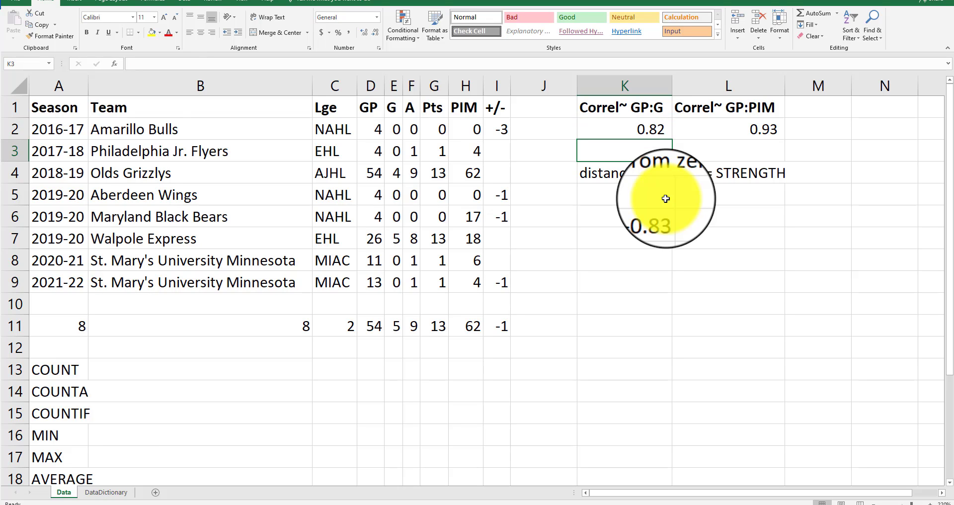